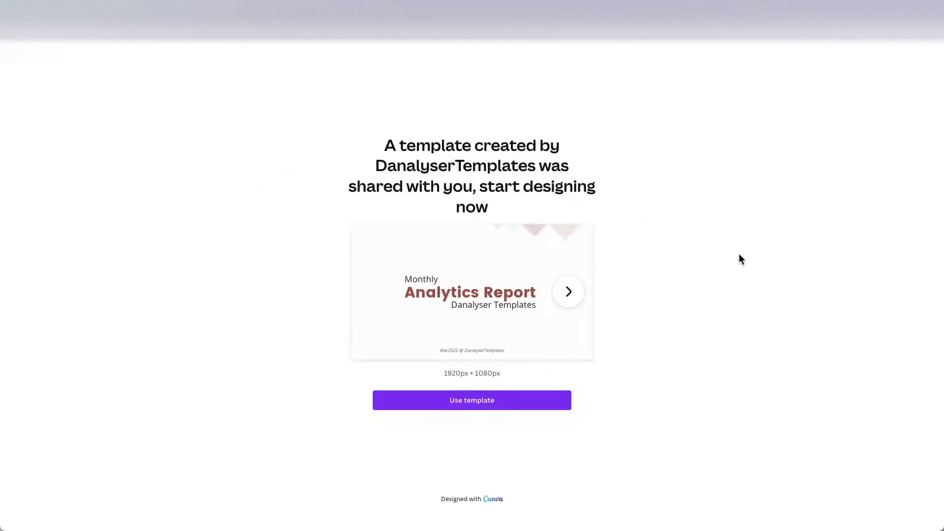
Open an editable copy of the shared Monthly Analytics Report template
left_click(530, 398)
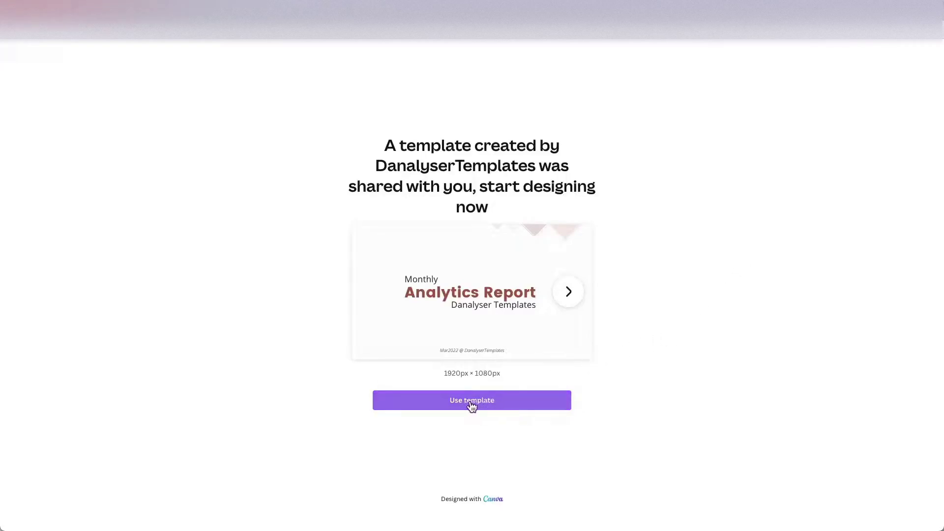
left_click(474, 402)
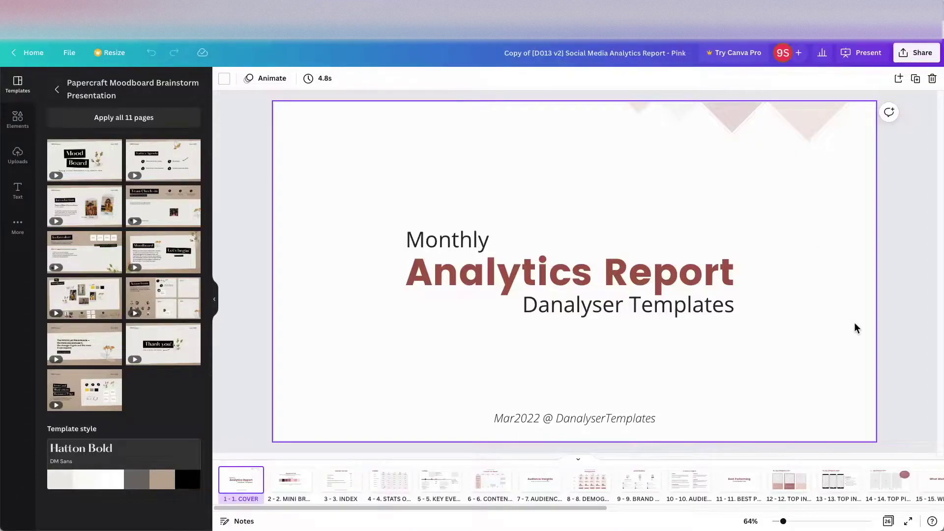
Preview pages 2–5 (Mini Brand Kit, Content Outline, Stats Overview, Key Events), ending on Mini Brand Kit
left_click(288, 484)
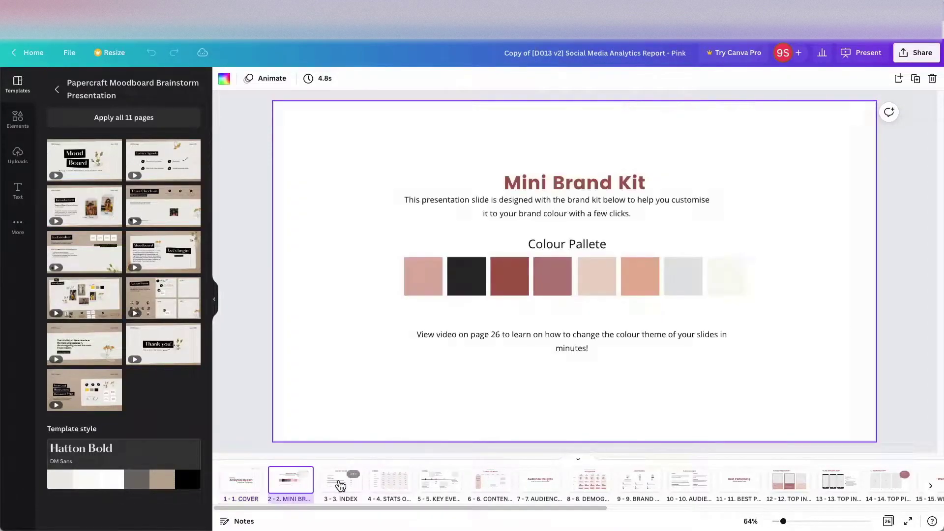
left_click(341, 484)
left_click(392, 486)
left_click(439, 486)
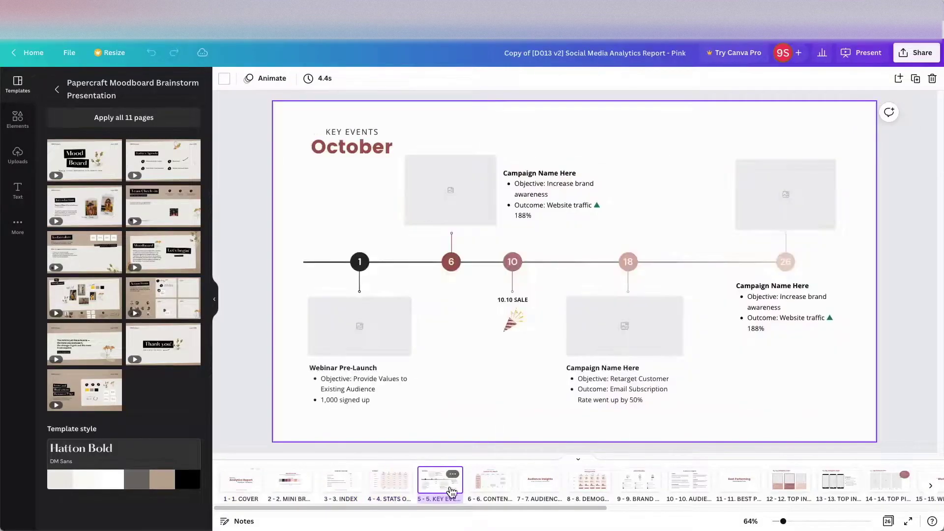
left_click(292, 486)
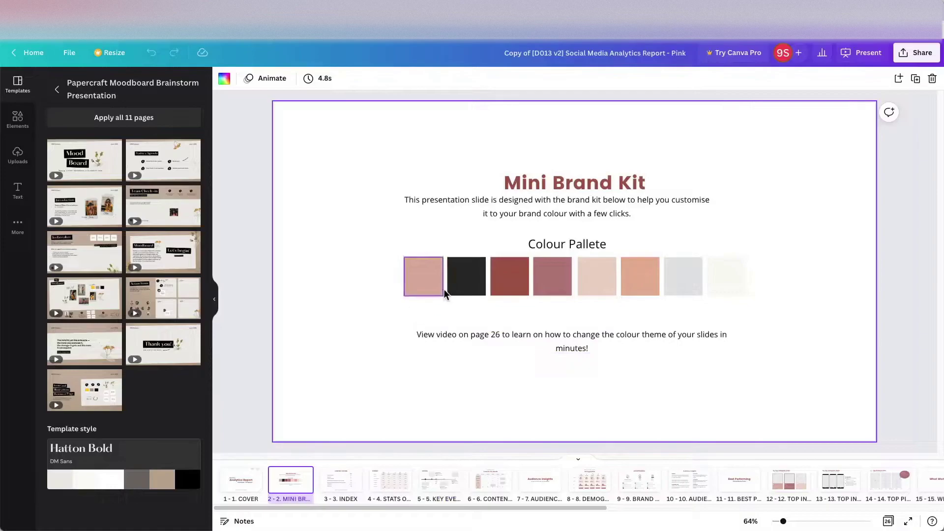
Recolour the first Mini Brand Kit palette square to salmon
left_click(423, 288)
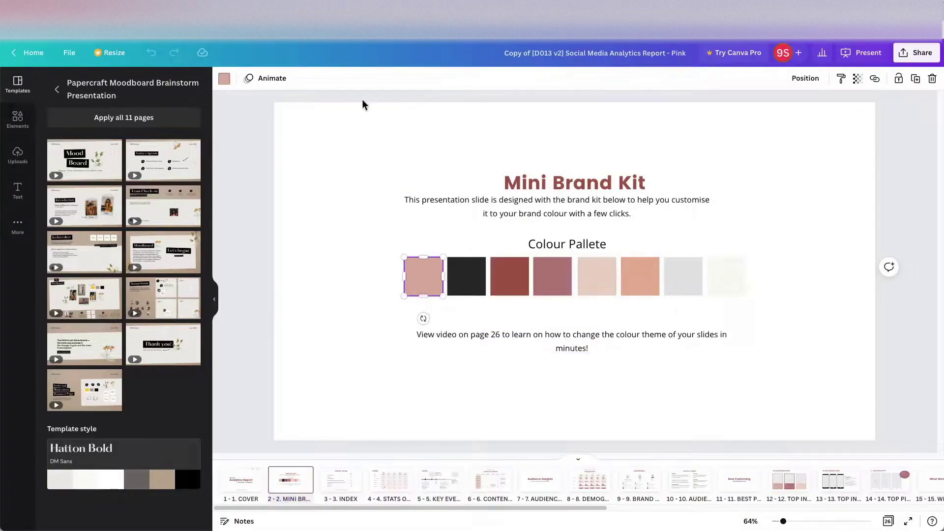
left_click(224, 79)
scroll(183, 270, "down", 10)
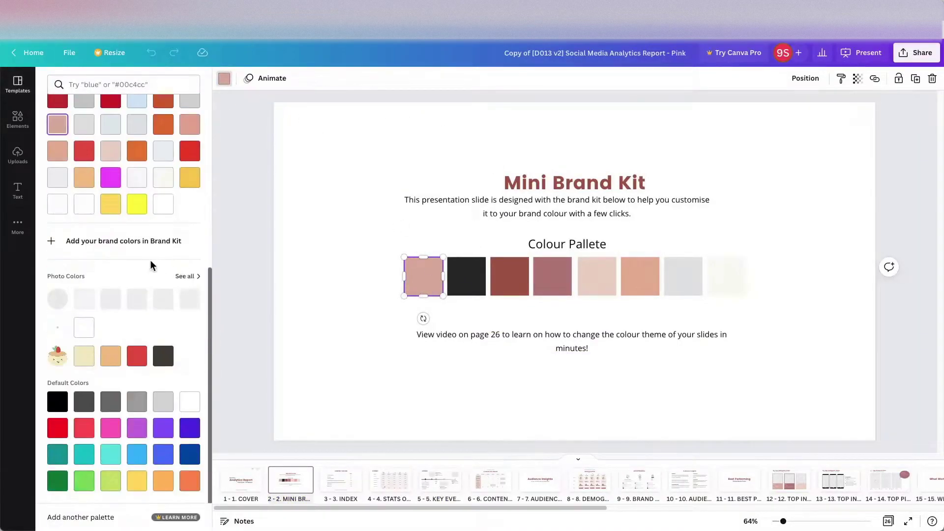
scroll(148, 259, "up", 2)
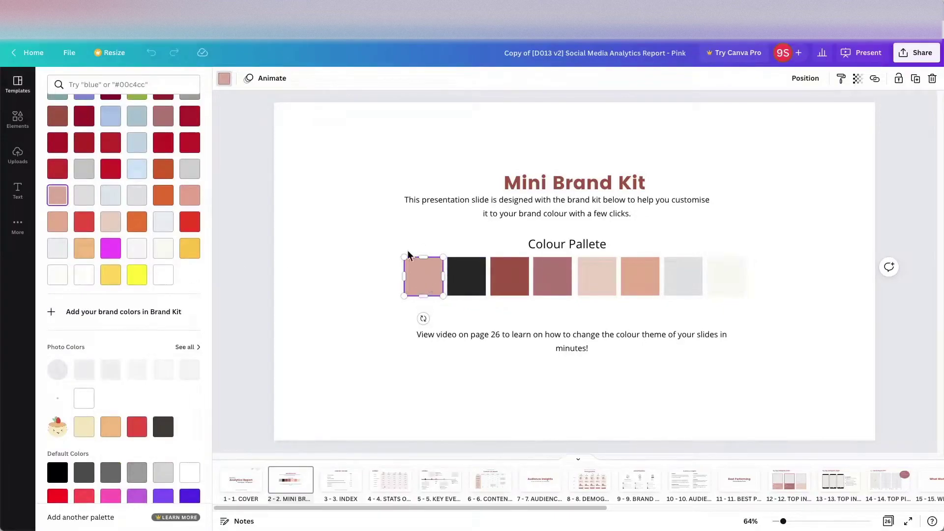
left_click(190, 195)
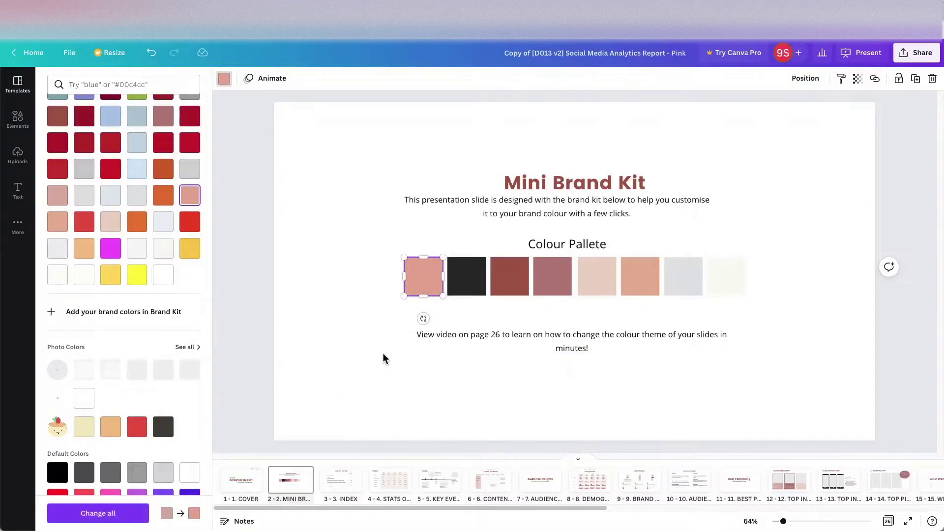
left_click(376, 339)
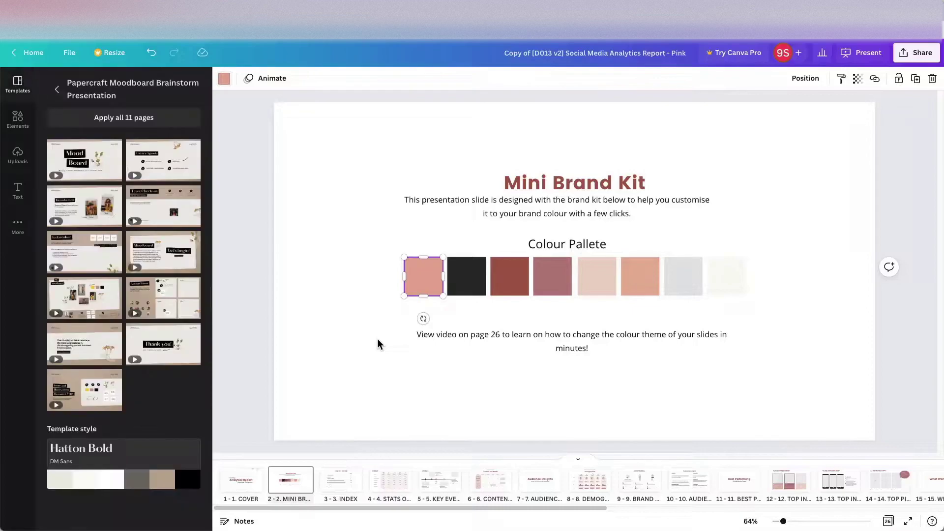
On the Content Outline page, edit the Summary Statistics and Key Events table cells
left_click(333, 485)
double_click(429, 207)
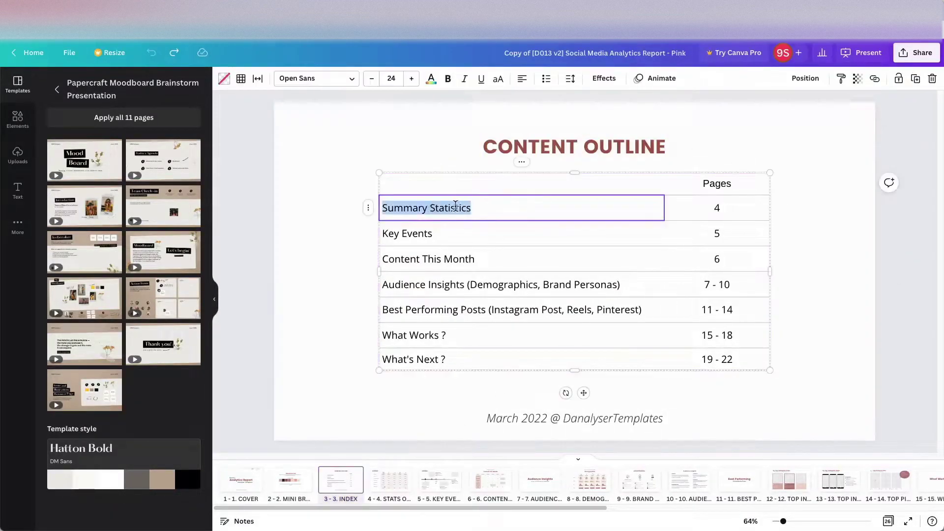
left_click(484, 207)
double_click(416, 234)
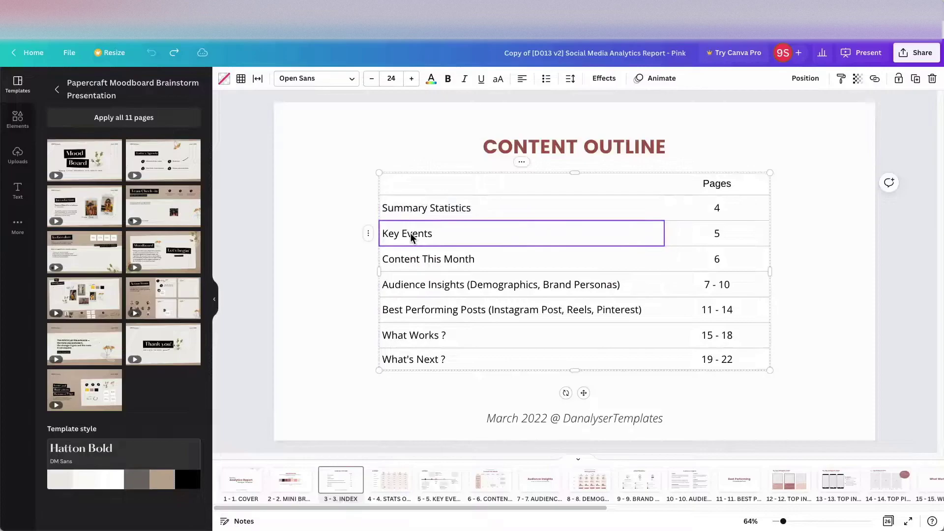
left_click(450, 235)
left_click(443, 152)
left_click(411, 211)
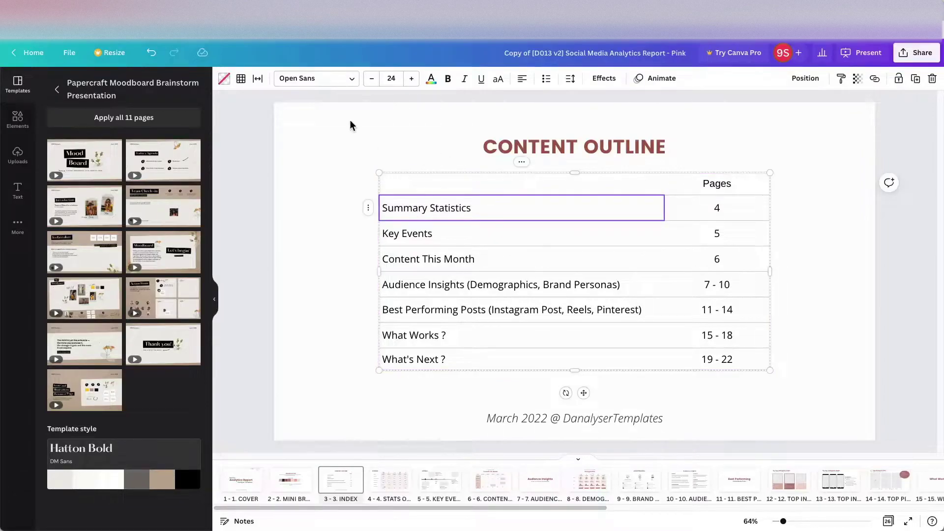
Change the table font to DM Sans and replace Open Sans throughout the design
left_click(344, 80)
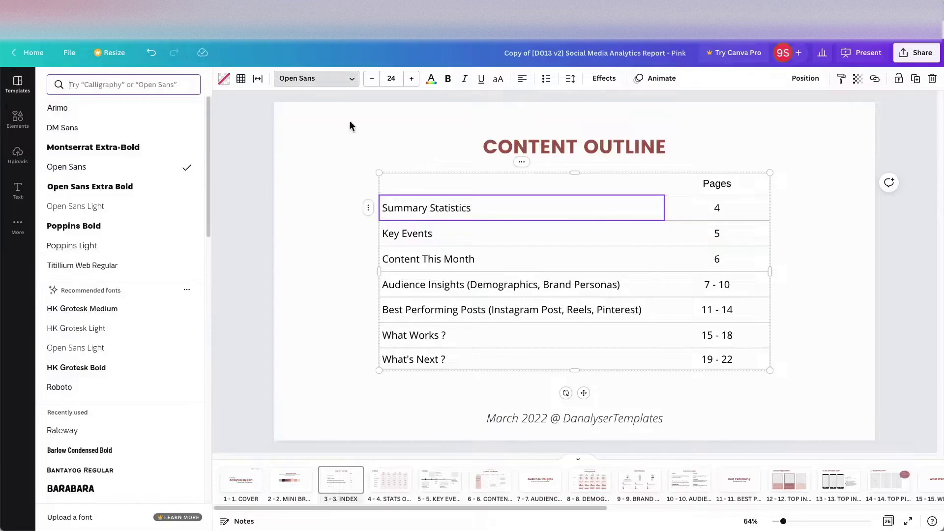
left_click(118, 128)
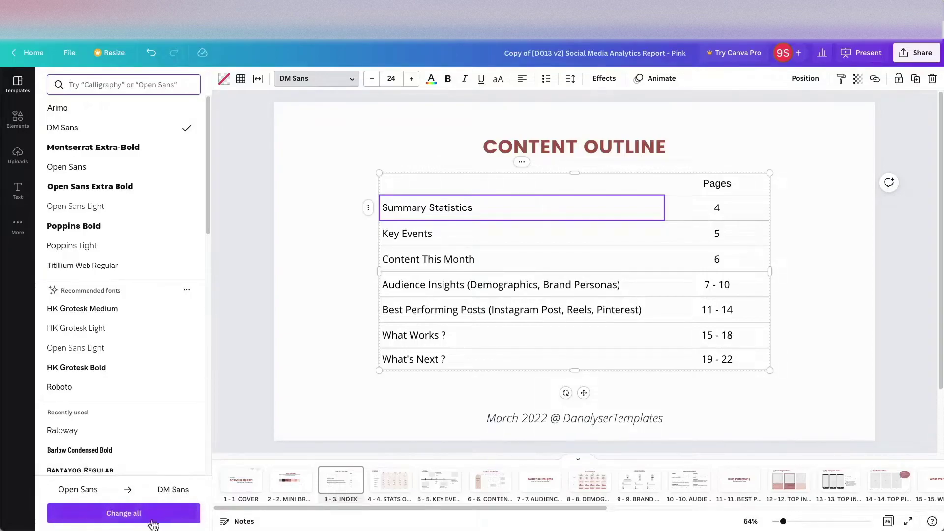
left_click(214, 452)
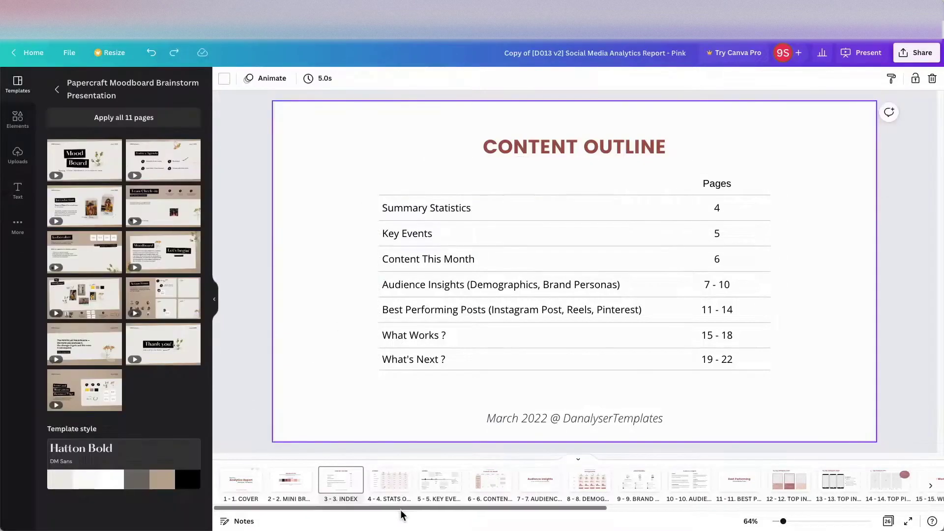
Go to page 24, the Icon Pack slide
left_click(396, 486)
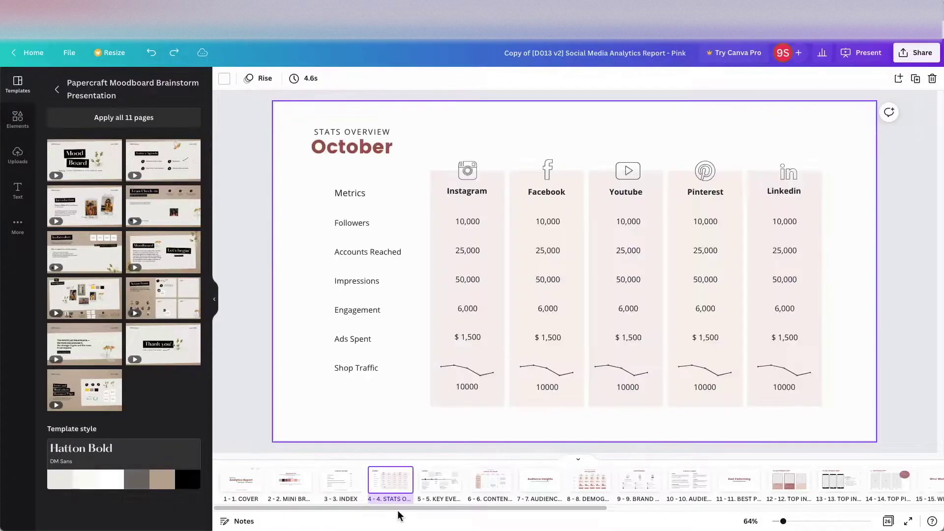
left_click_drag(396, 507, 732, 508)
left_click(772, 478)
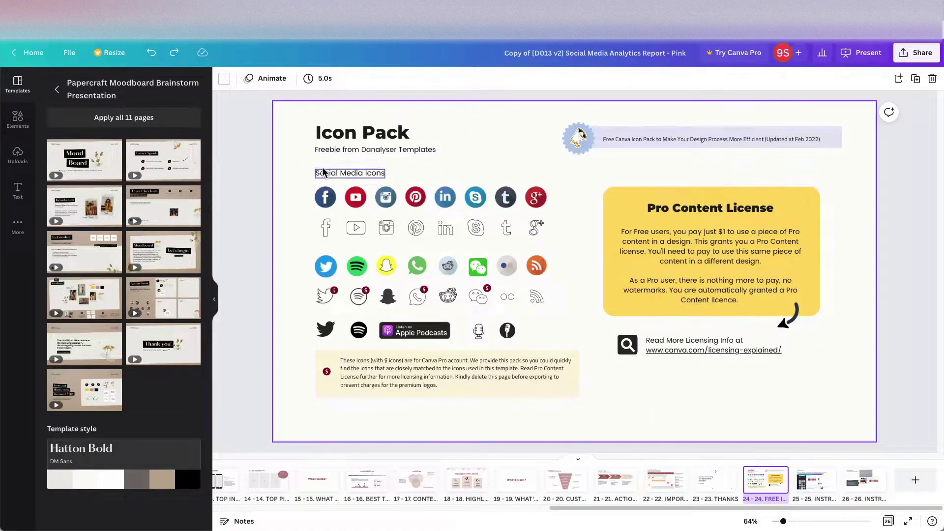
left_click(546, 178)
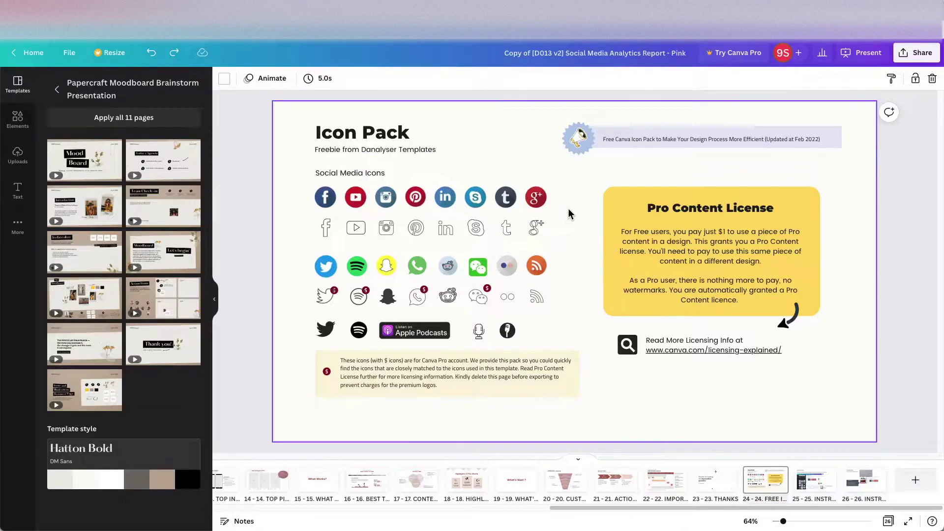
Select the outlined Spotify, WhatsApp and Twitter icons in turn
left_click(358, 297)
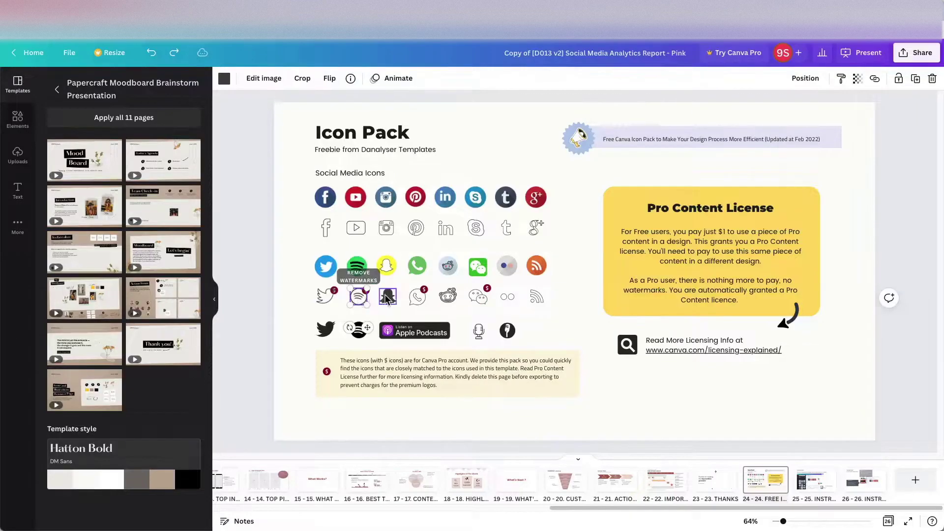
left_click(417, 299)
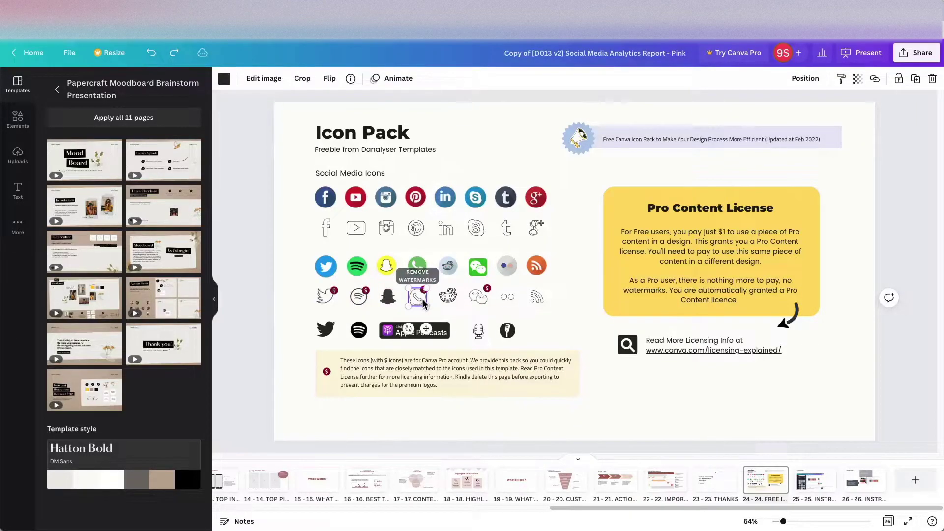
left_click(621, 409)
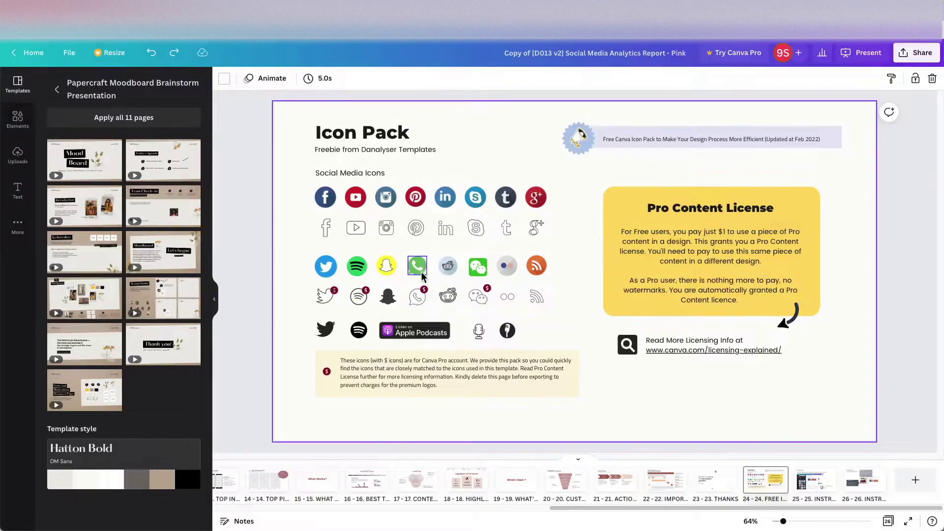
left_click(326, 303)
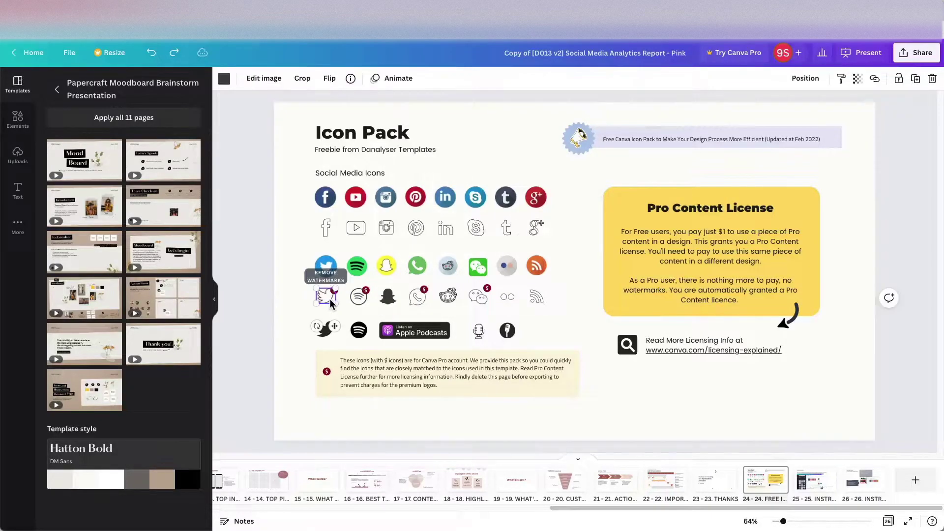
Browse magic-recommended outline icons similar to the Twitter logo
left_click(351, 80)
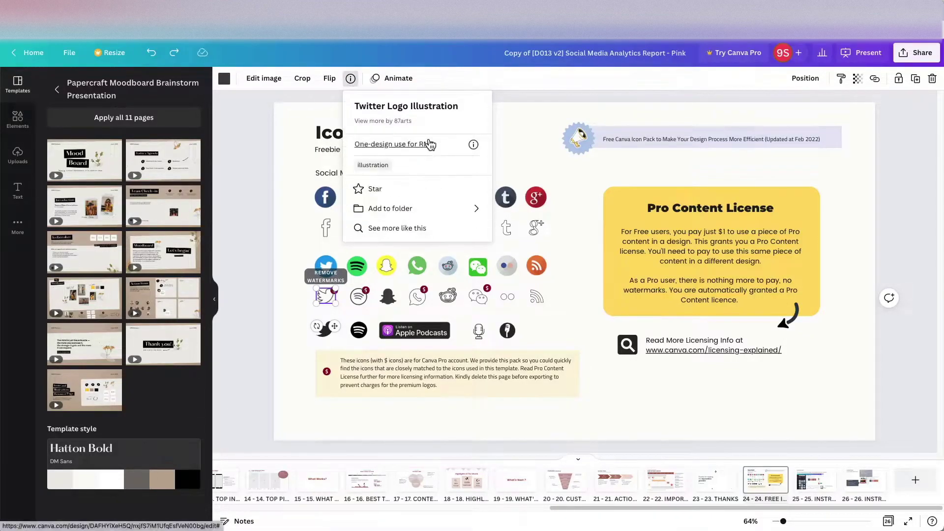
left_click(379, 227)
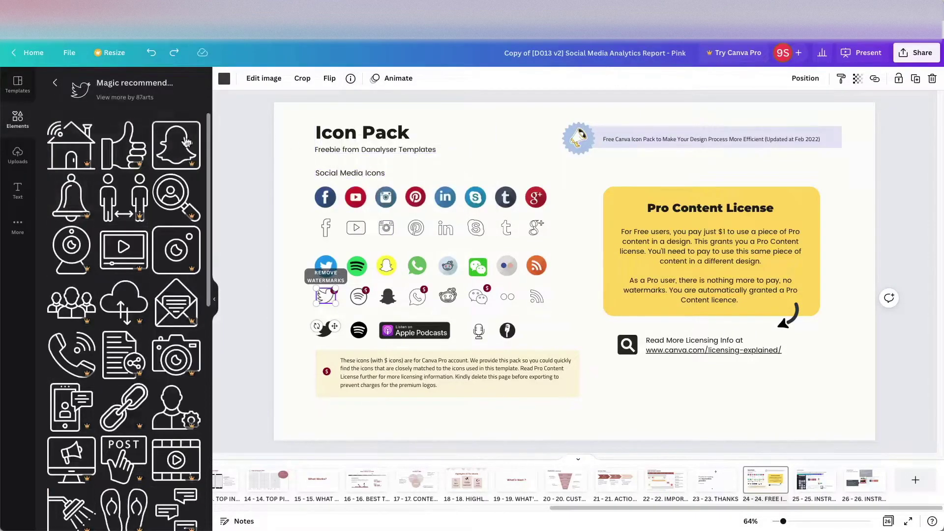
scroll(103, 285, "down", 5)
scroll(103, 284, "down", 5)
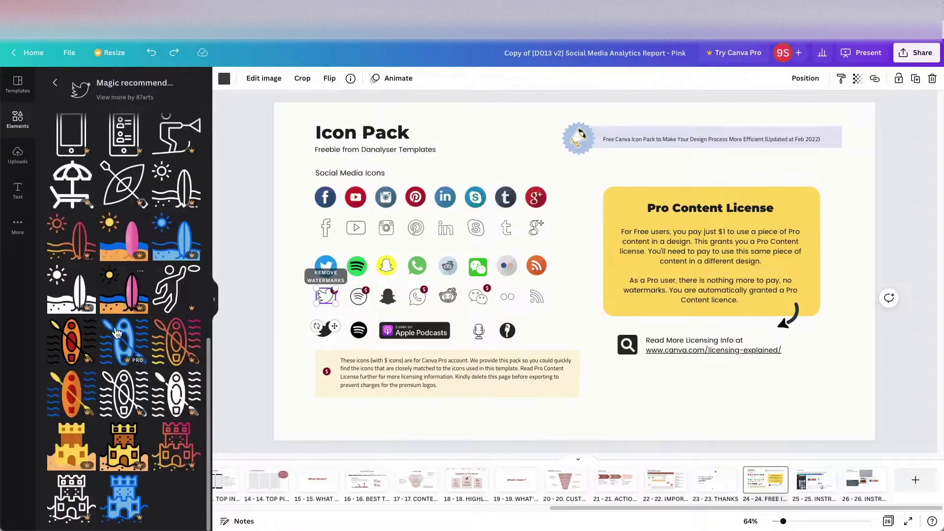
scroll(103, 284, "up", 10)
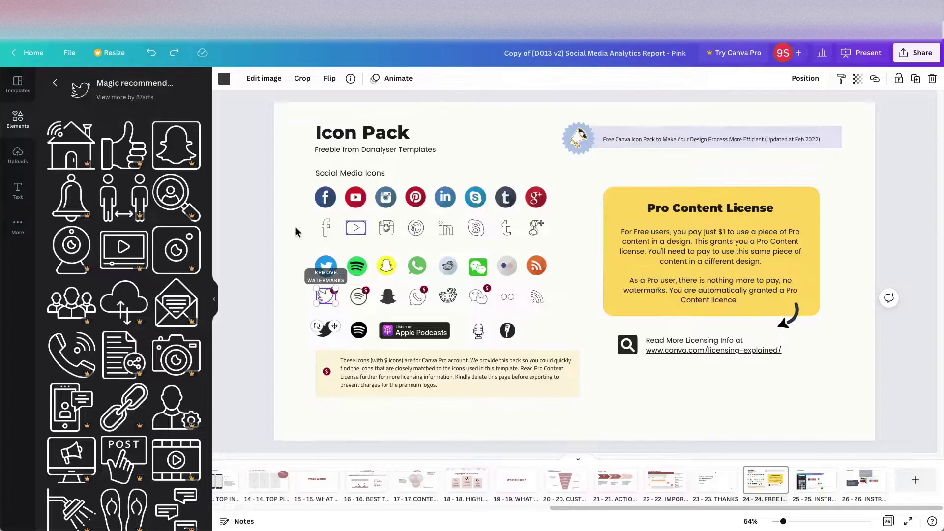
scroll(159, 169, "down", 10)
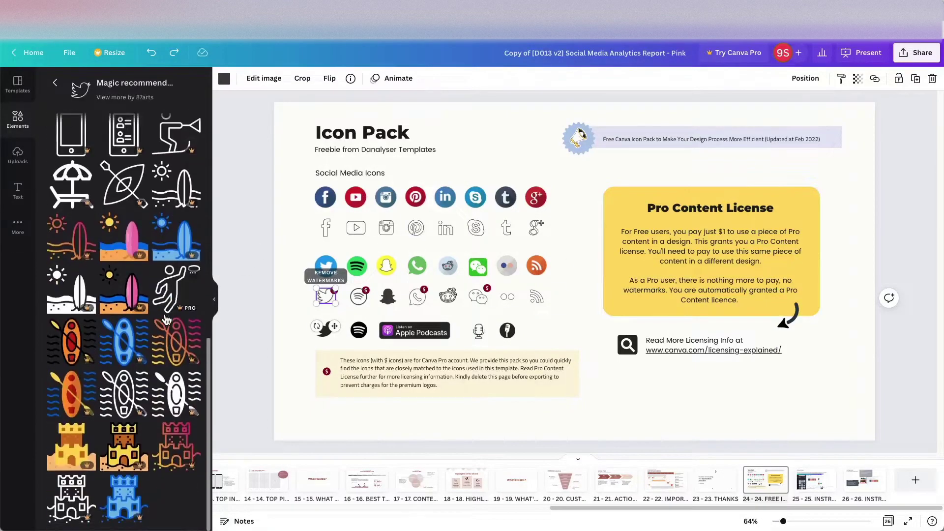
scroll(160, 168, "up", 10)
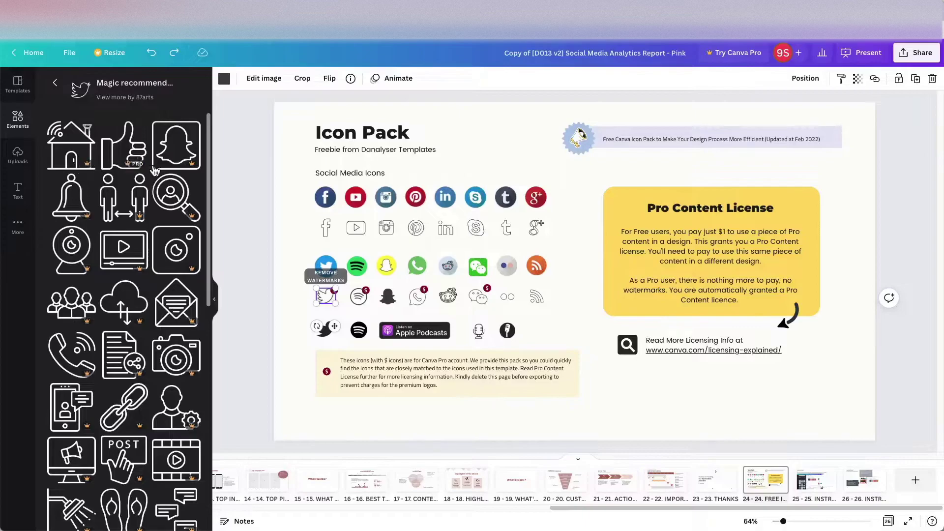
Search Elements for "twitter icon" and scroll through the results
left_click(55, 86)
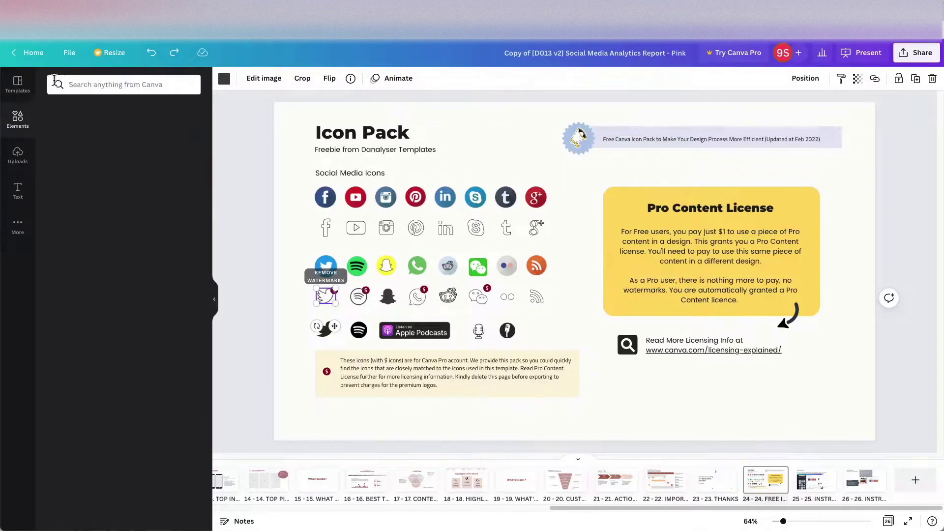
left_click(137, 84)
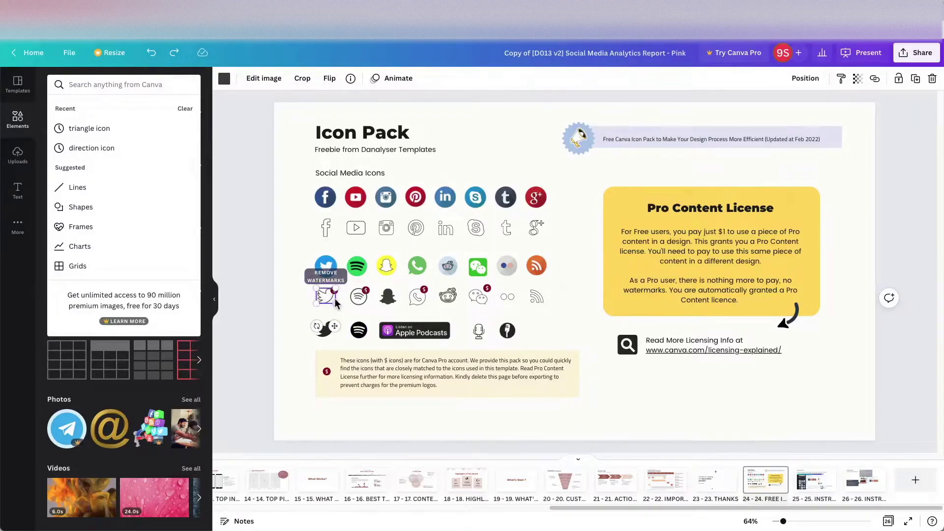
left_click(101, 83)
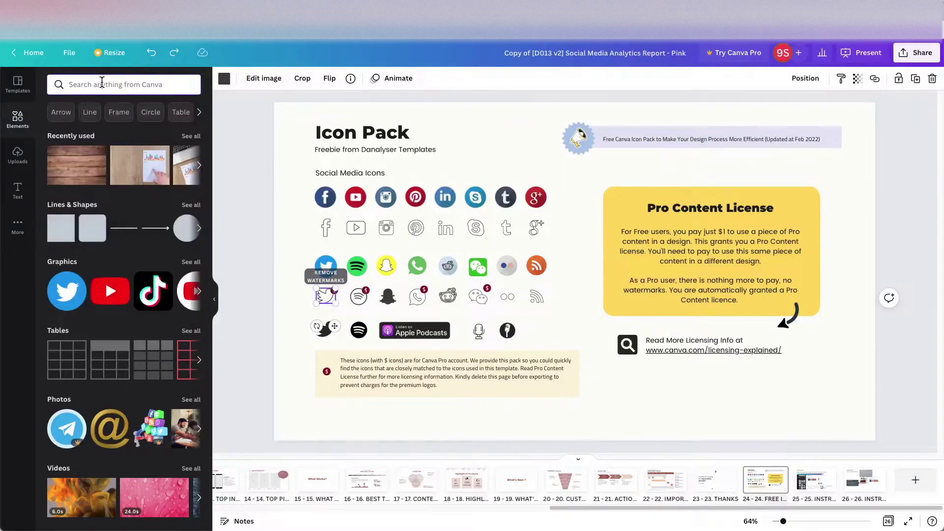
type("twitter icon")
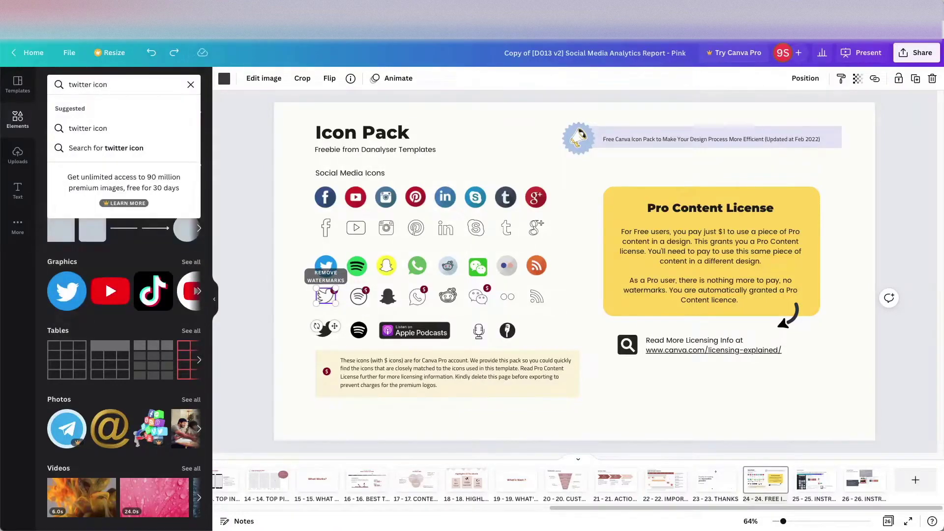
key("Return")
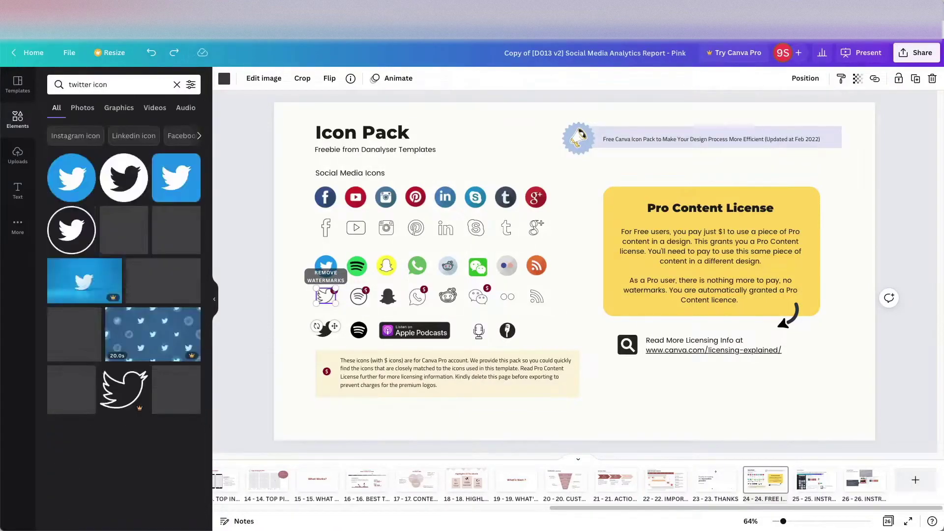
left_click(122, 84)
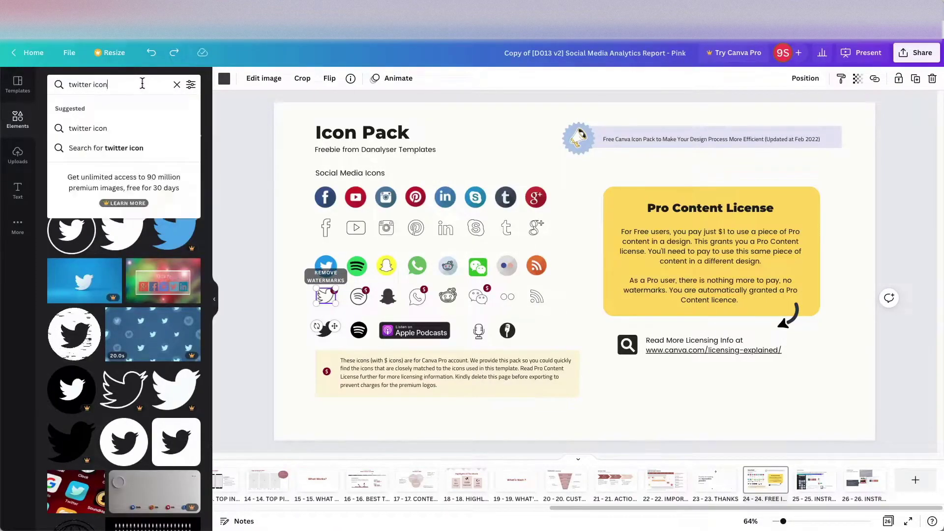
left_click(240, 144)
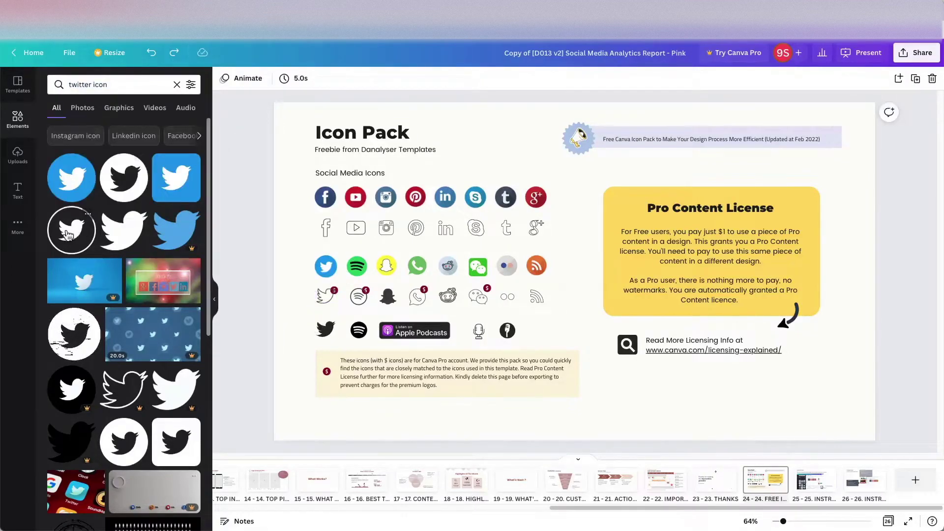
scroll(74, 334, "down", 2)
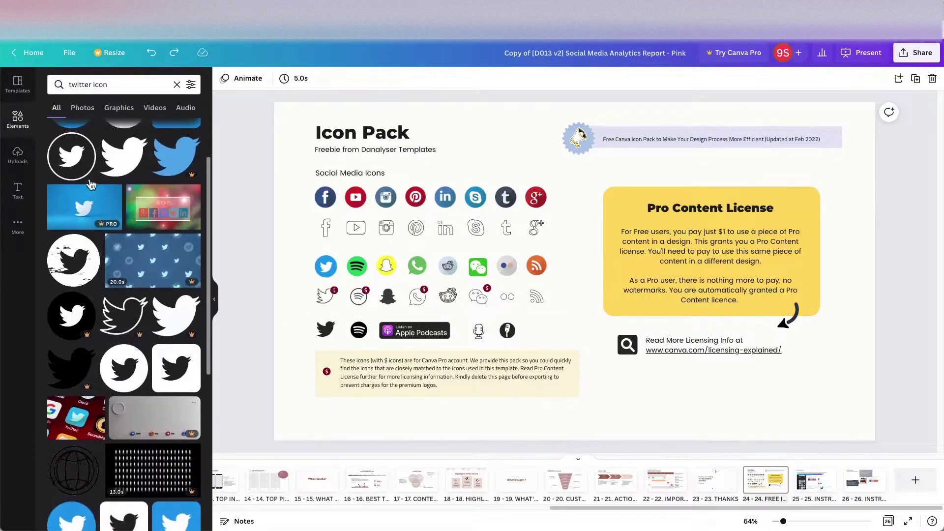
scroll(145, 202, "down", 10)
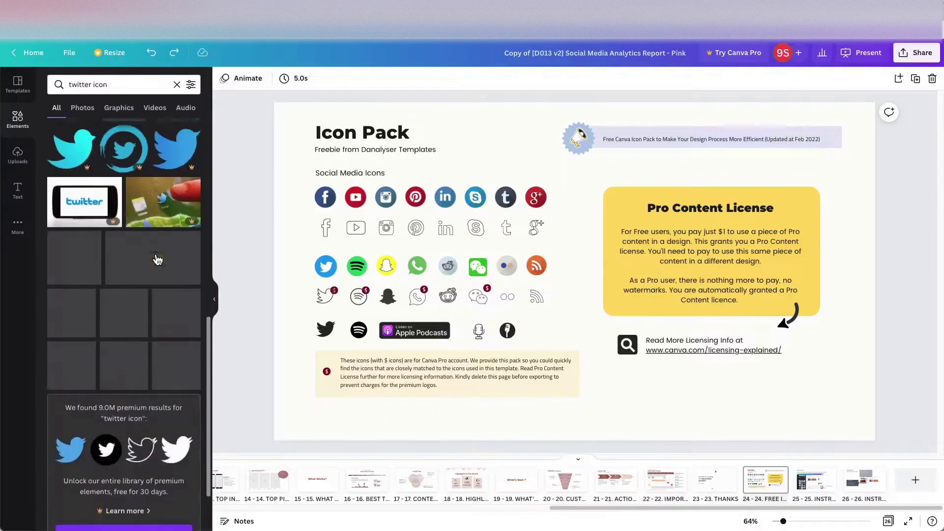
scroll(145, 203, "down", 4)
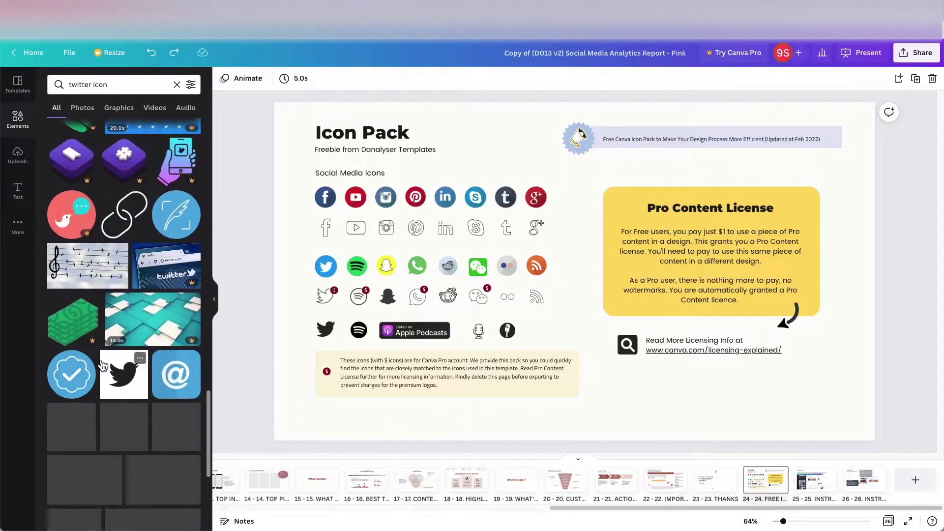
scroll(102, 364, "up", 5)
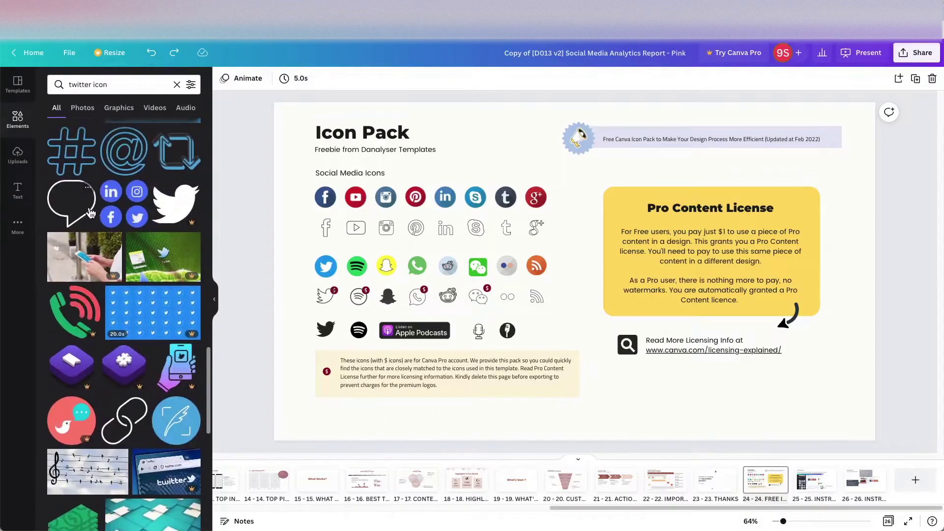
scroll(95, 207, "up", 10)
scroll(96, 206, "up", 5)
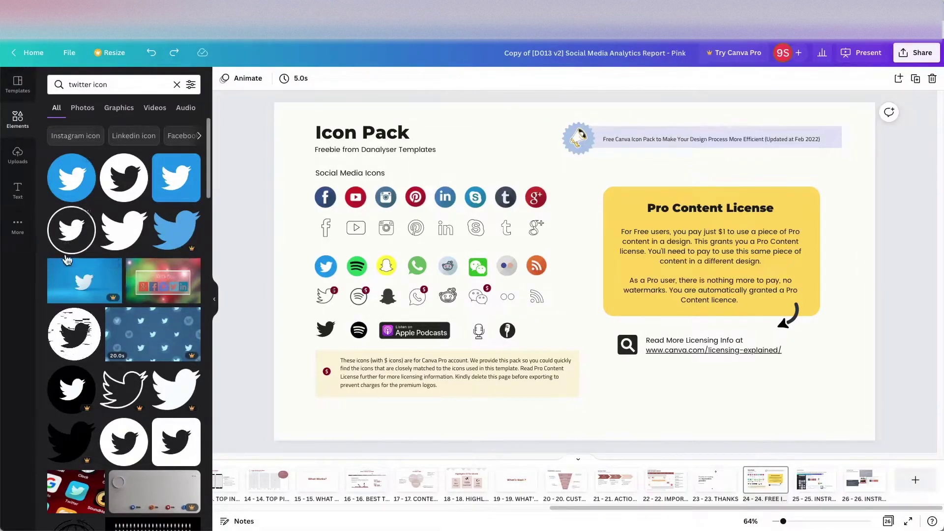
Select the Twitter outline icon, then the Free Icon Pack page thumbnail
left_click(325, 297)
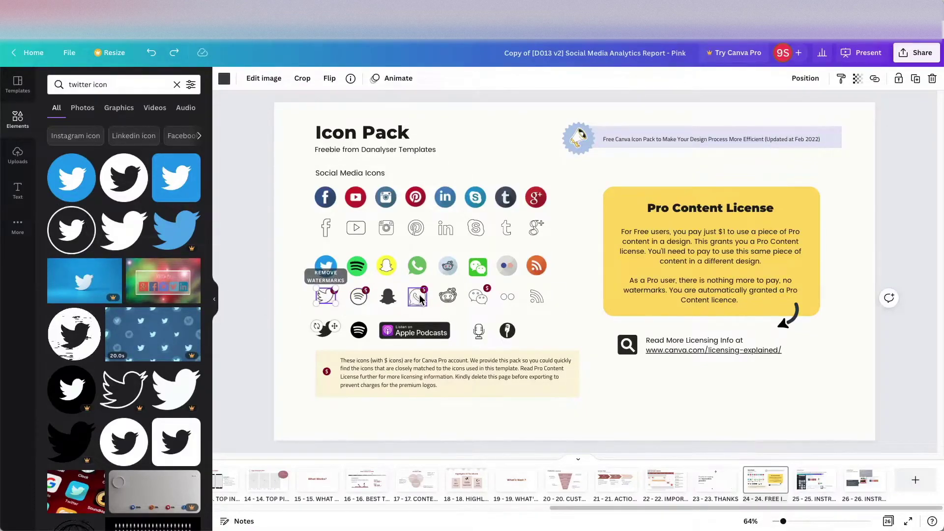
left_click(589, 323)
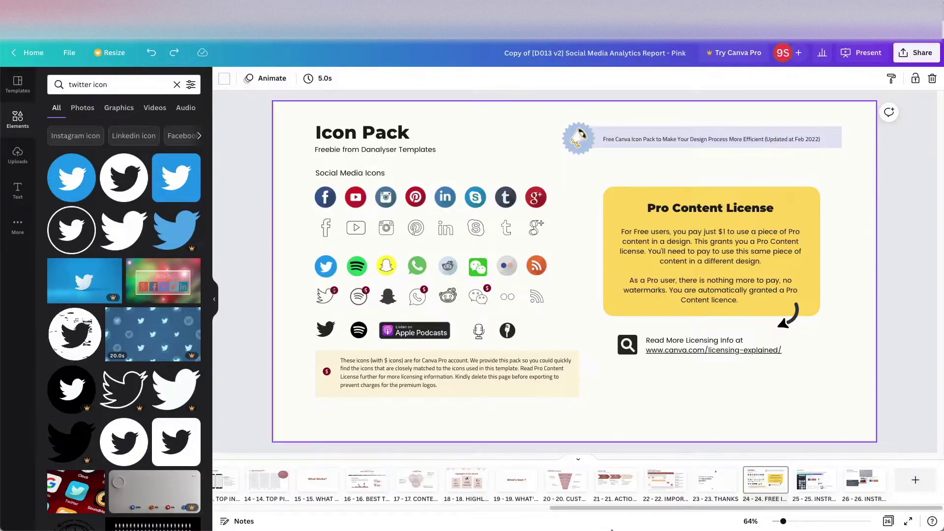
left_click(760, 489)
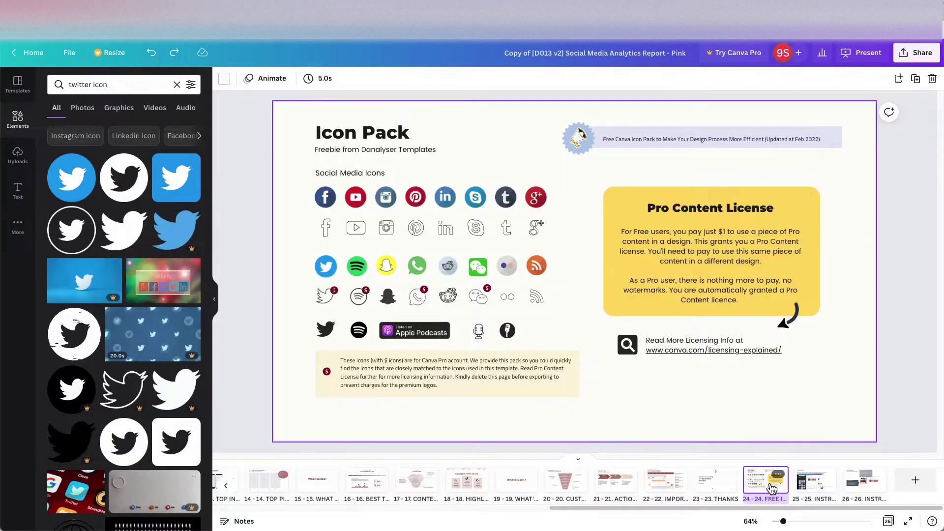
Delete the Free Icon Pack page and both Instructions pages, leaving 23 pages
right_click(771, 488)
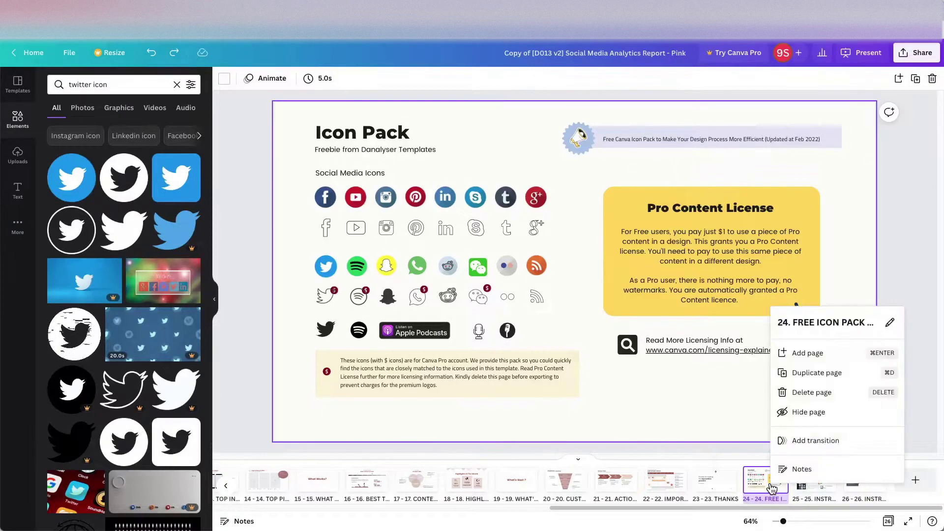
left_click(821, 393)
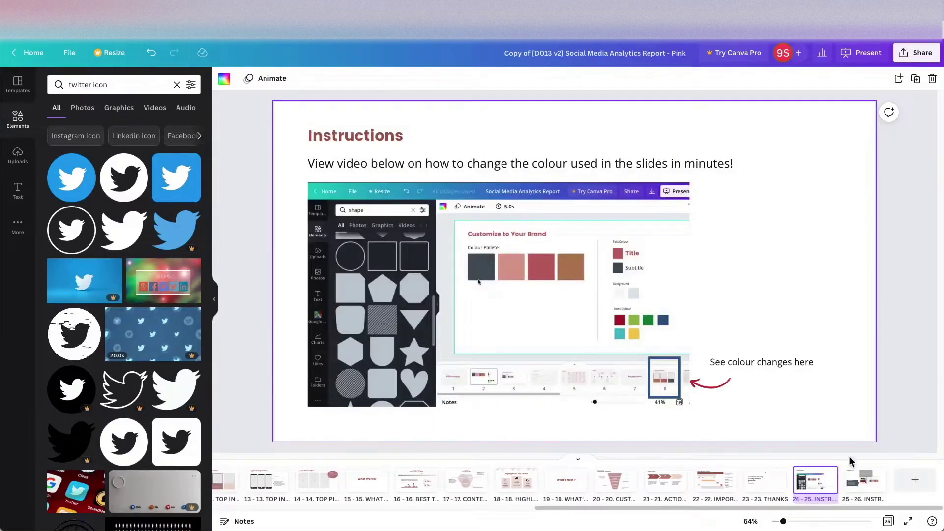
left_click(865, 490)
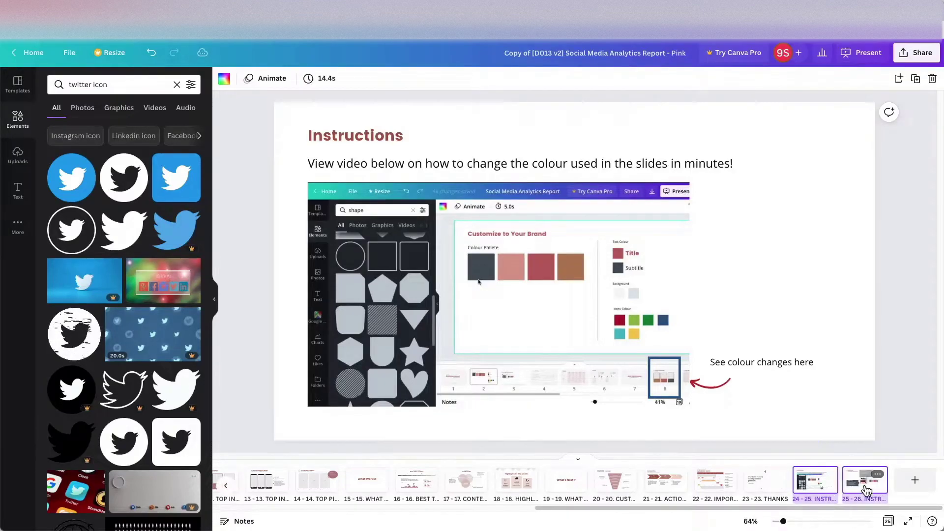
right_click(859, 491)
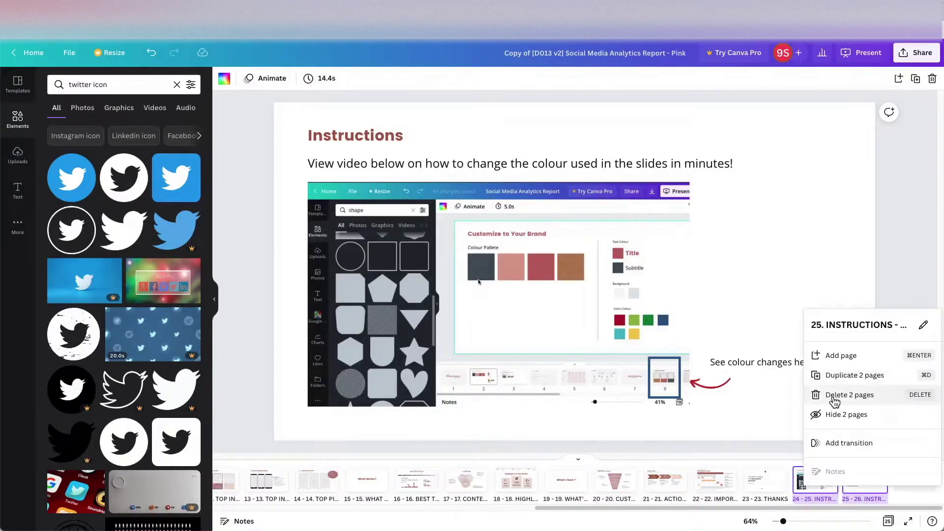
left_click(834, 397)
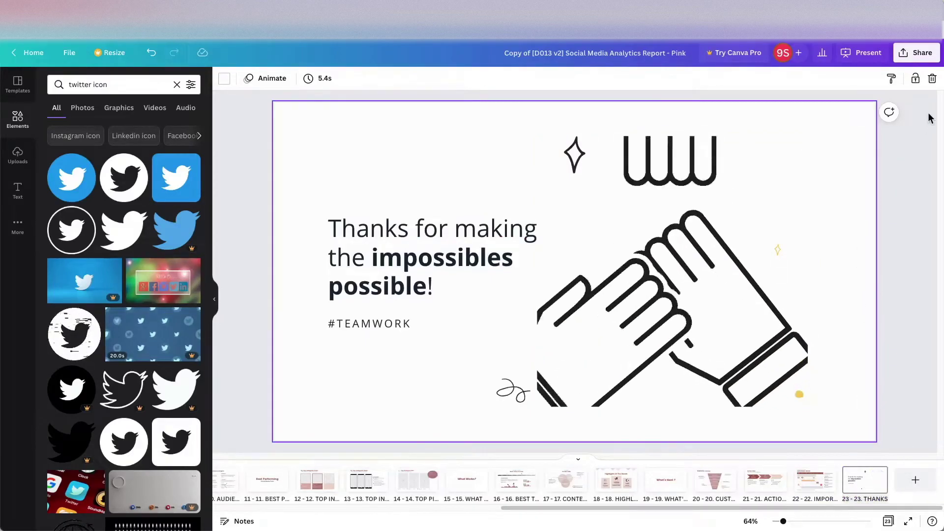
Download the design as PDF Standard named 'Social Media Template'
left_click(905, 58)
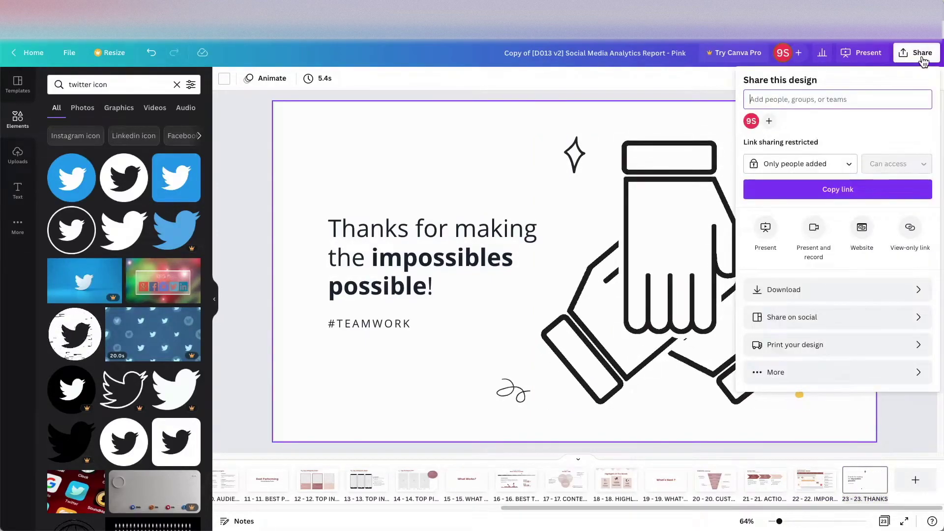
left_click(780, 293)
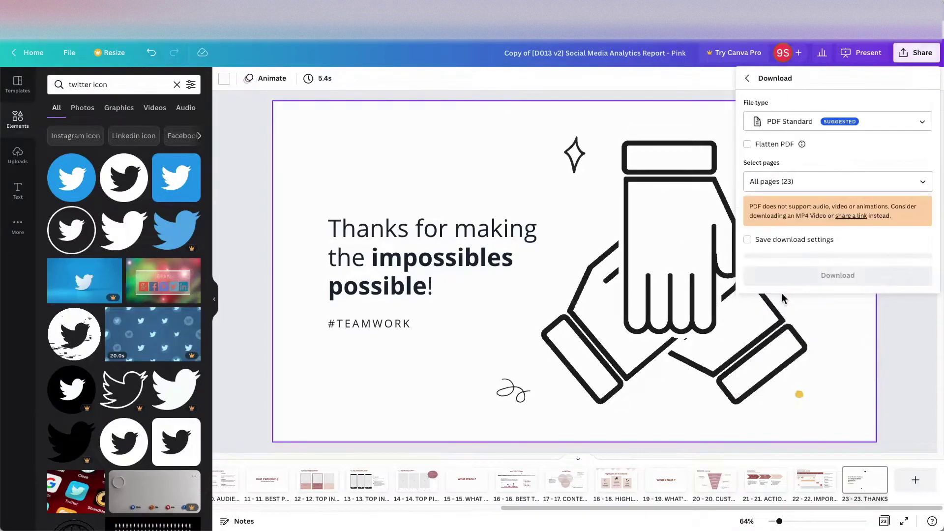
left_click(806, 123)
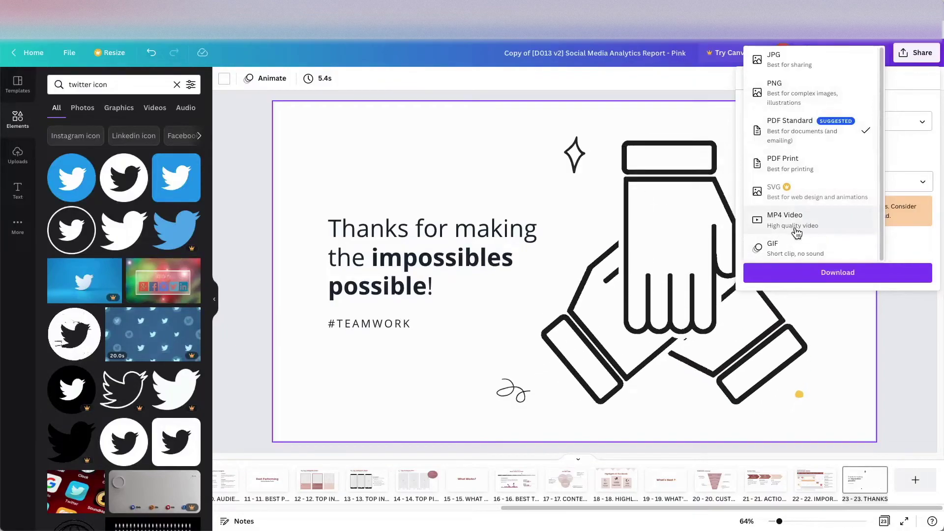
left_click(924, 236)
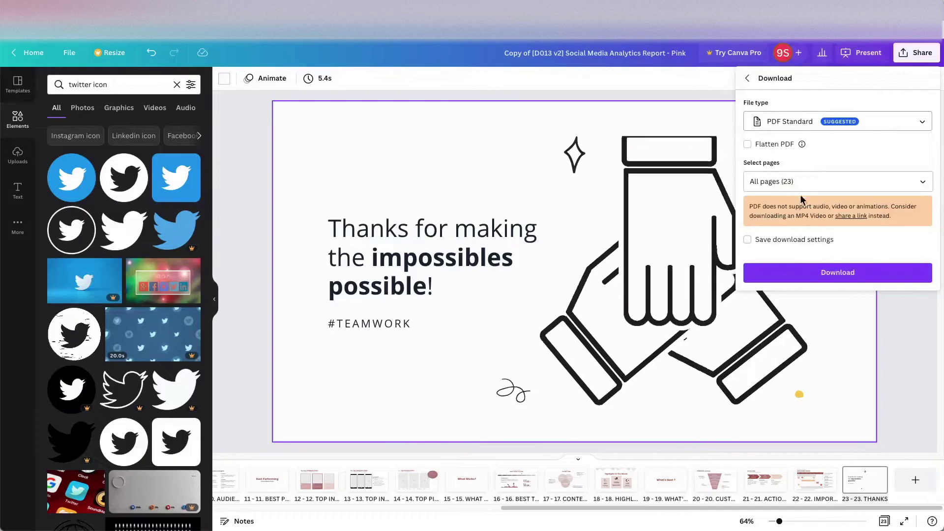
left_click(807, 273)
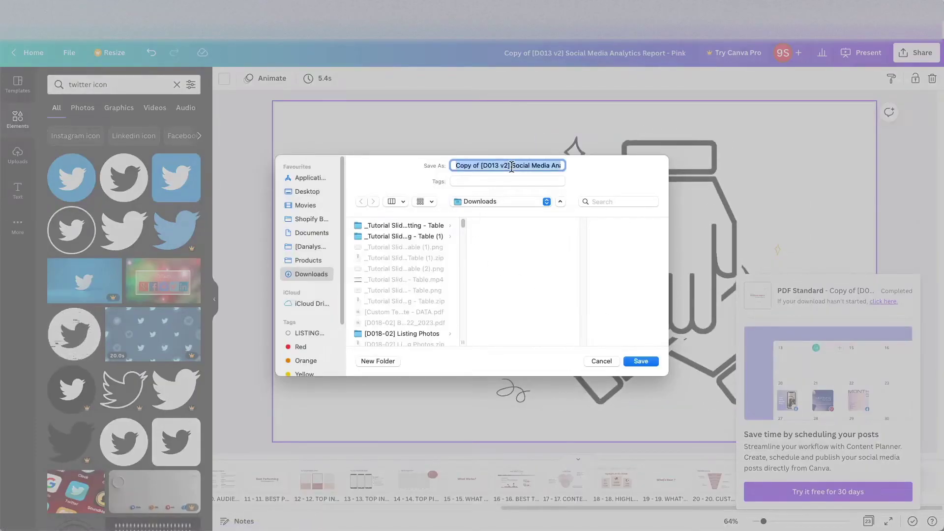
type("Social Media T")
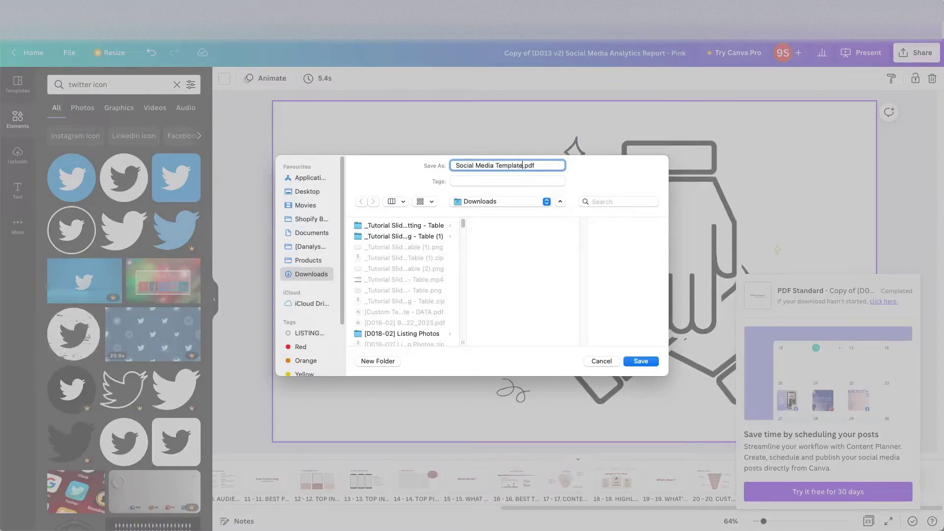
type("emplate")
key("Return")
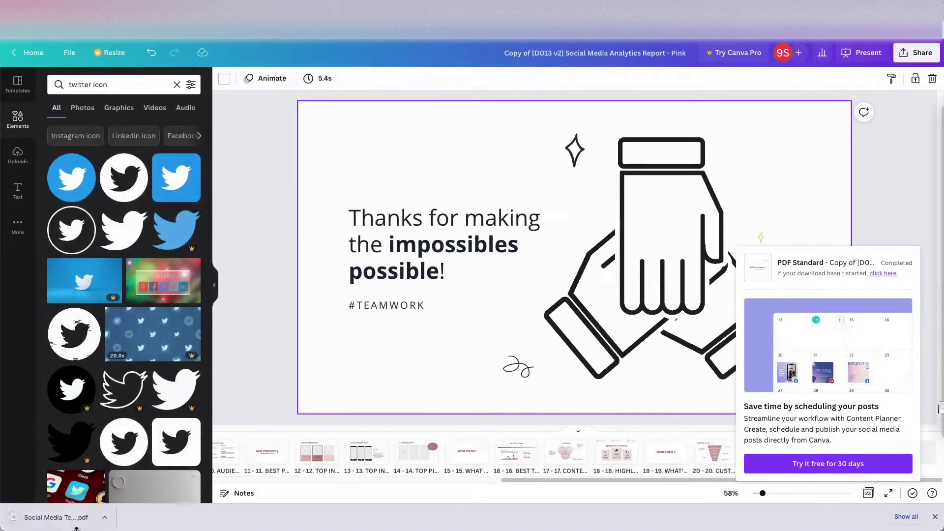
Open the downloaded PDF and step through its pages from page 2
left_click(69, 520)
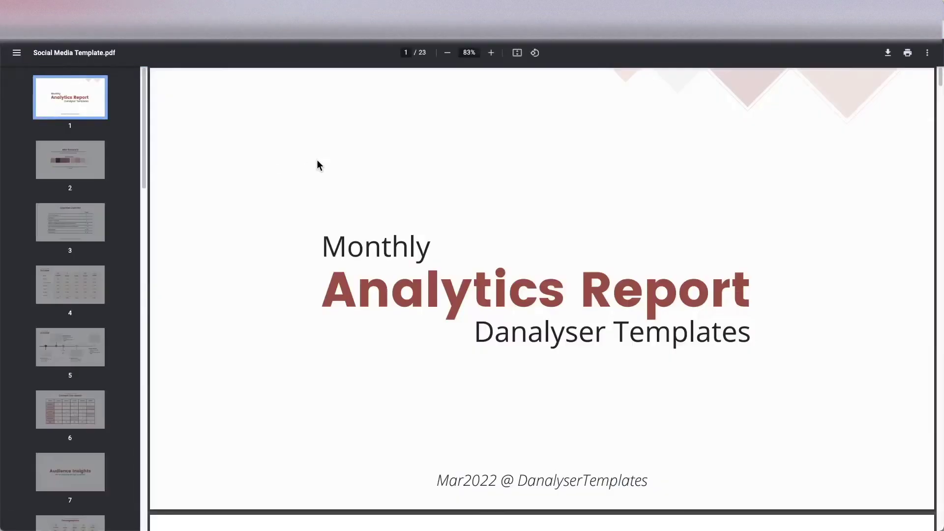
left_click(46, 147)
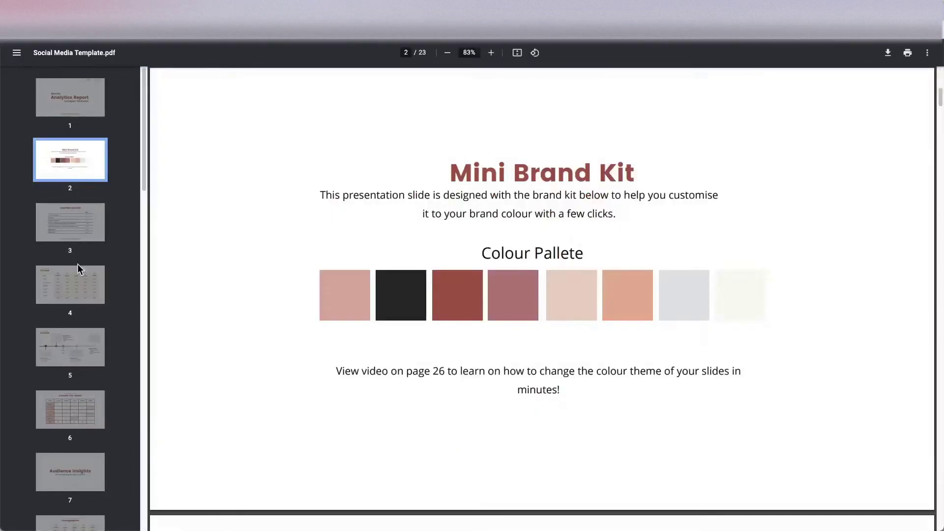
key("Right")
key("Right")
key("Right")
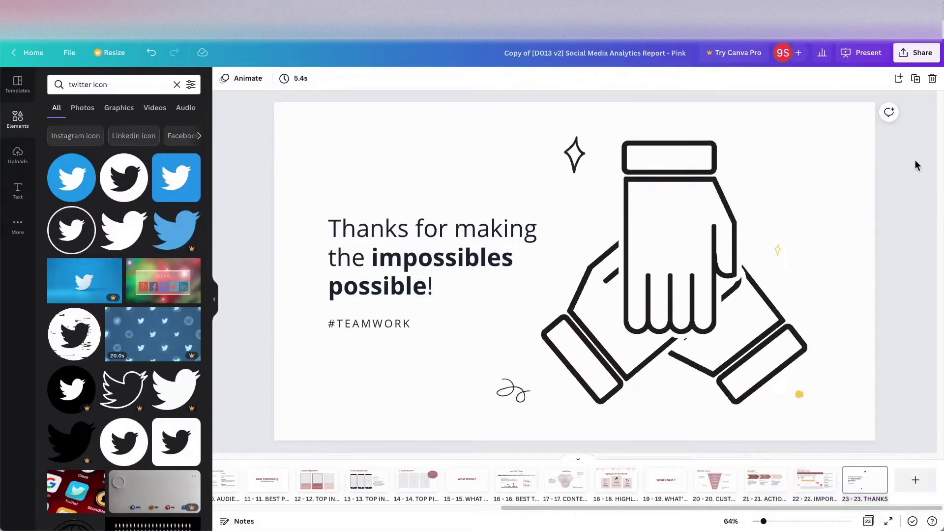
Set up the presentation in Standard mode, advancing slides manually
left_click(864, 53)
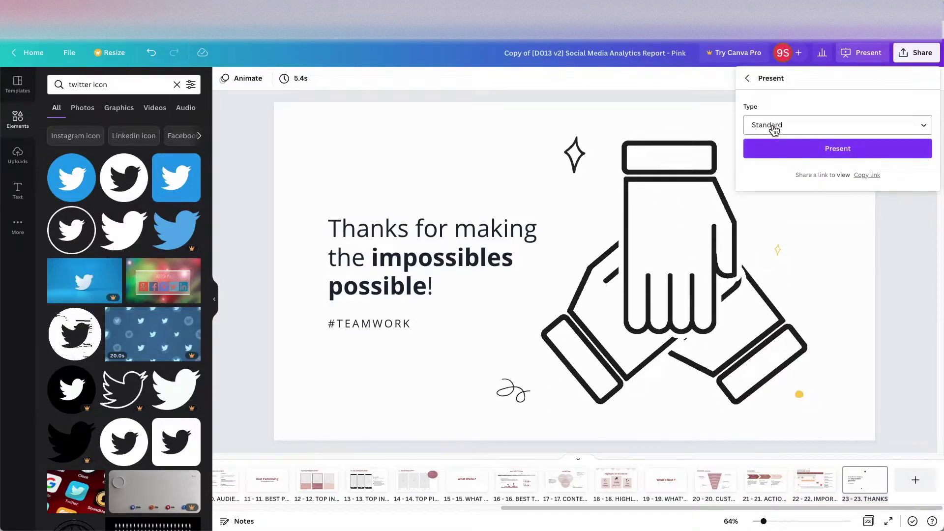
left_click(858, 55)
left_click(858, 55)
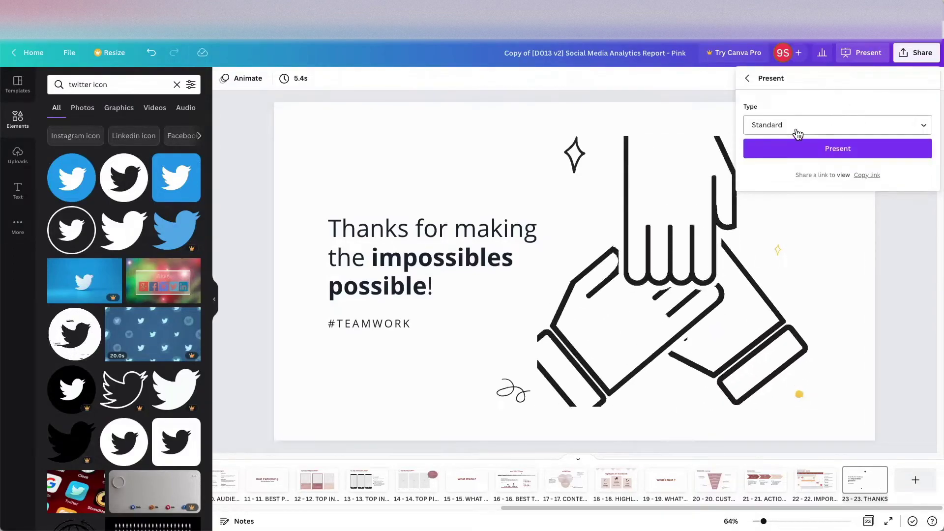
left_click(817, 129)
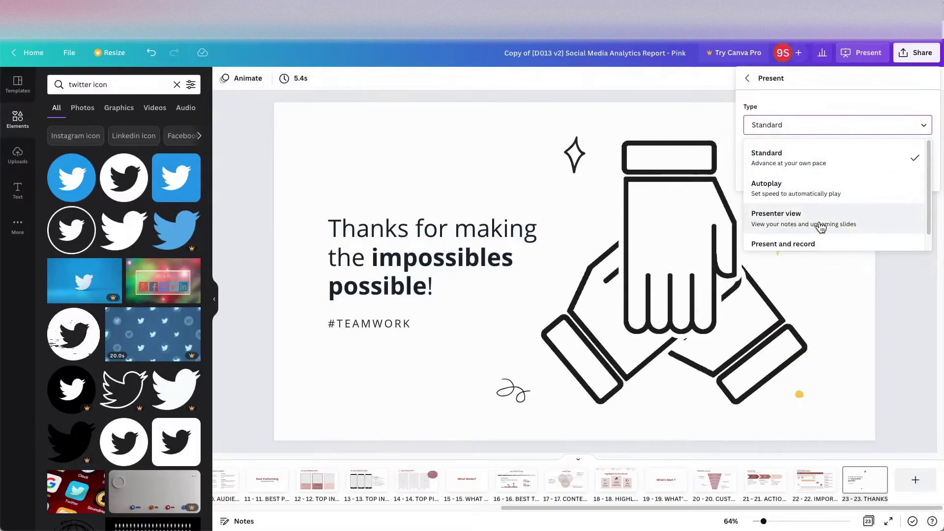
scroll(827, 232, "down", 1)
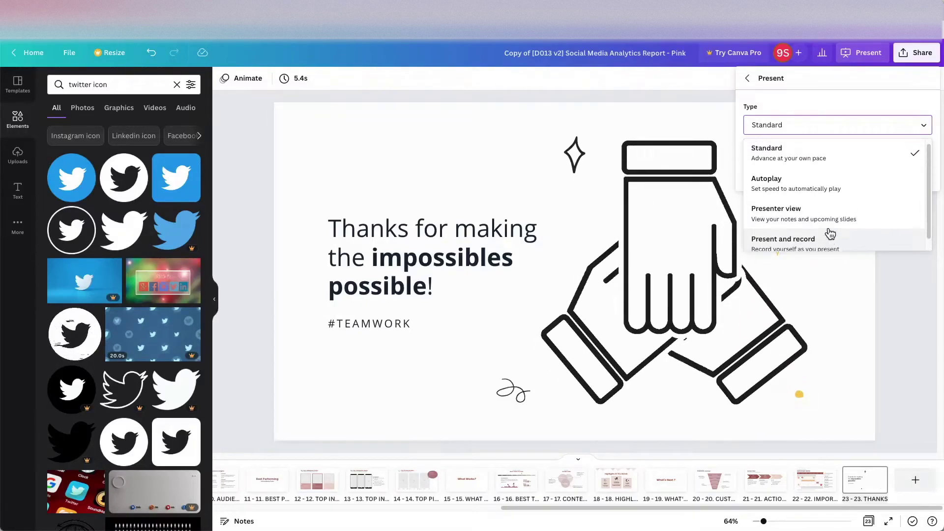
scroll(827, 180, "up", 1)
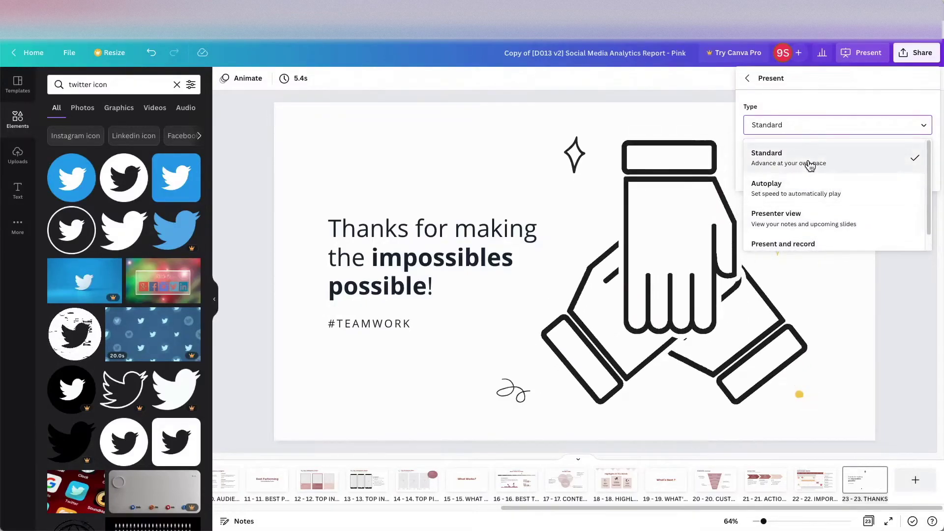
left_click(810, 157)
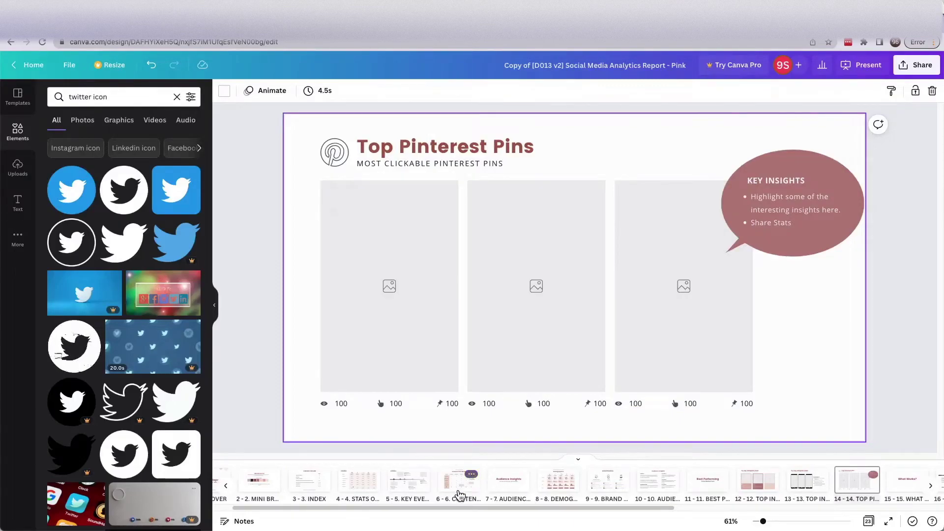
Go to the Demographics slide on page 8 and select the Instagram pie chart
left_click_drag(484, 506, 553, 506)
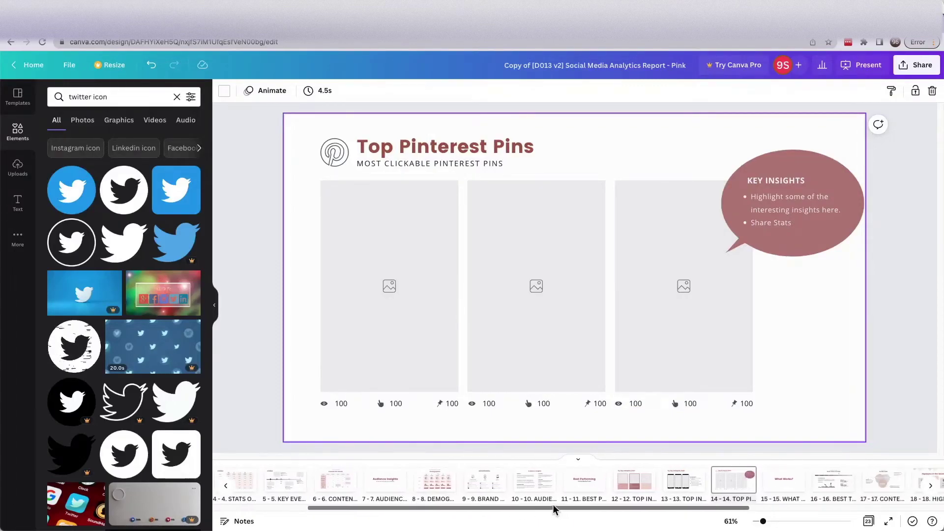
left_click(435, 484)
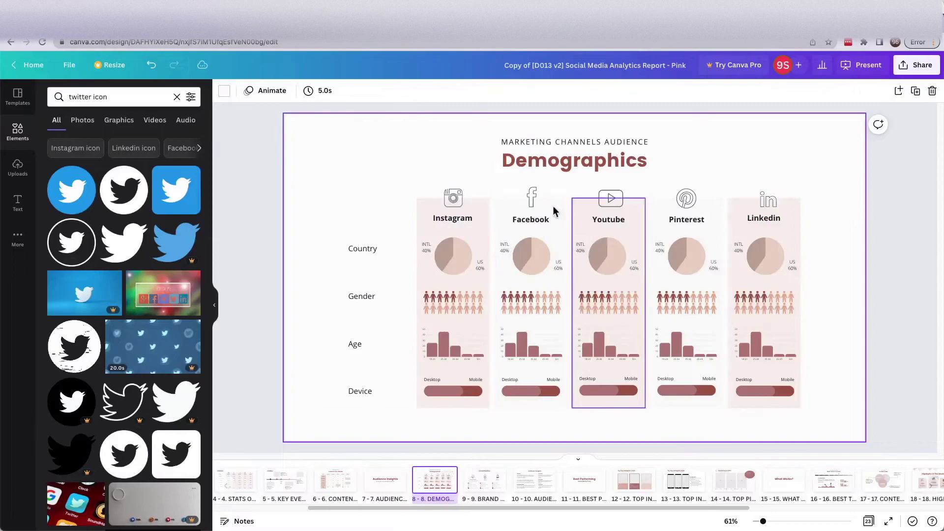
left_click(457, 254)
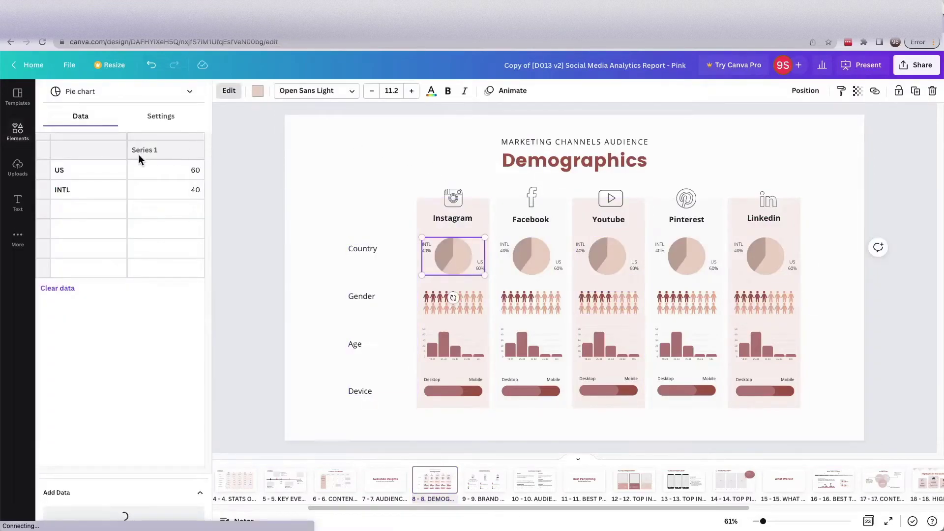
In the chart data, rename US to UK and set UK and INTL to 50 each
left_click(102, 174)
left_click(190, 175)
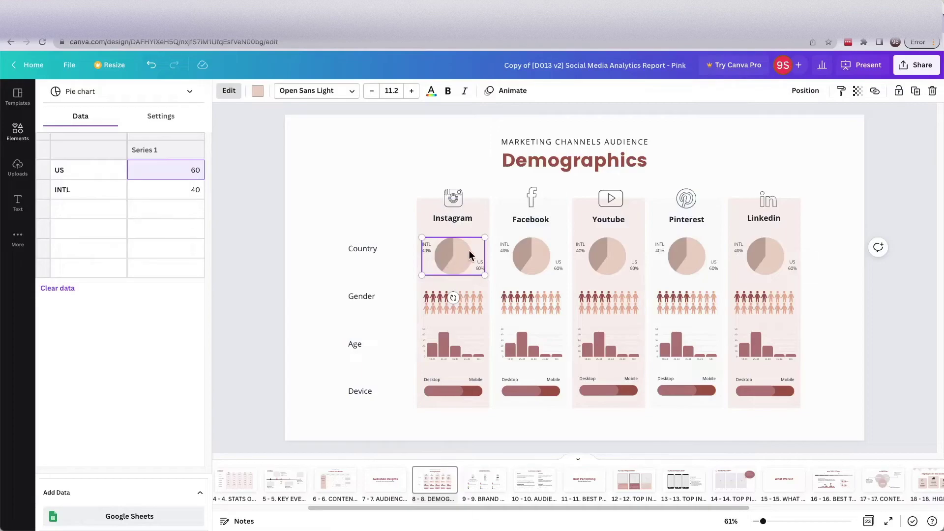
left_click(66, 172)
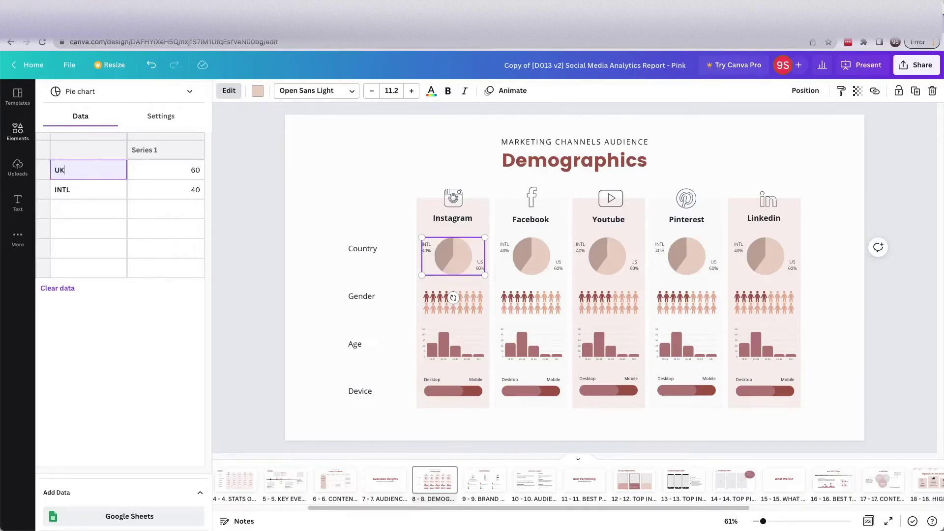
left_click(191, 177)
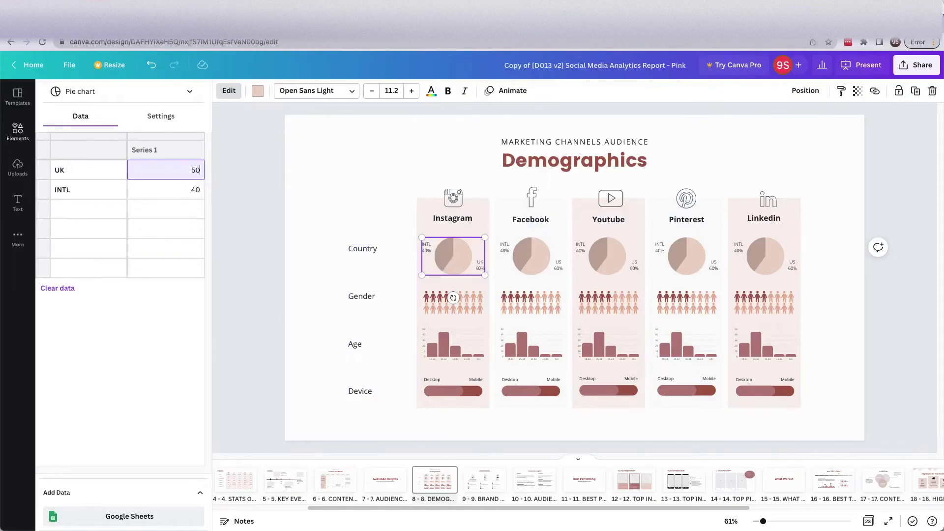
left_click(191, 197)
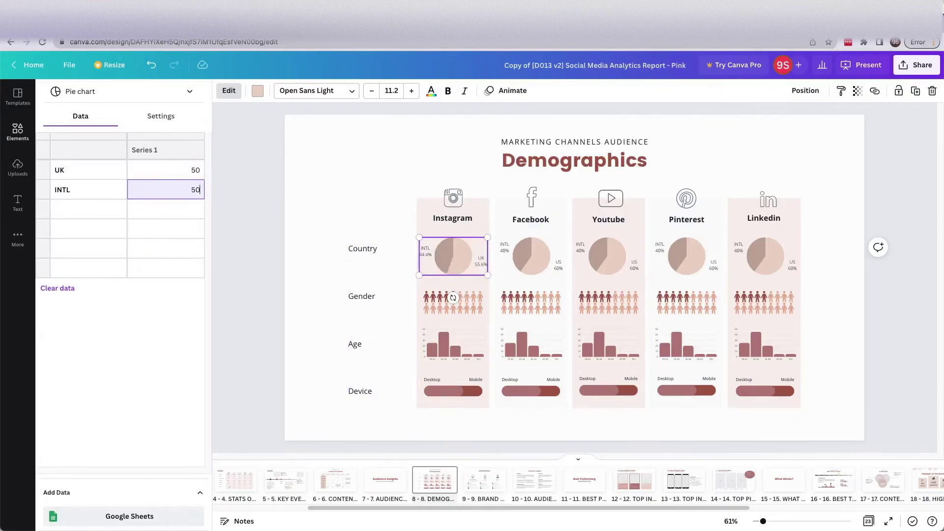
left_click(359, 200)
left_click(397, 371)
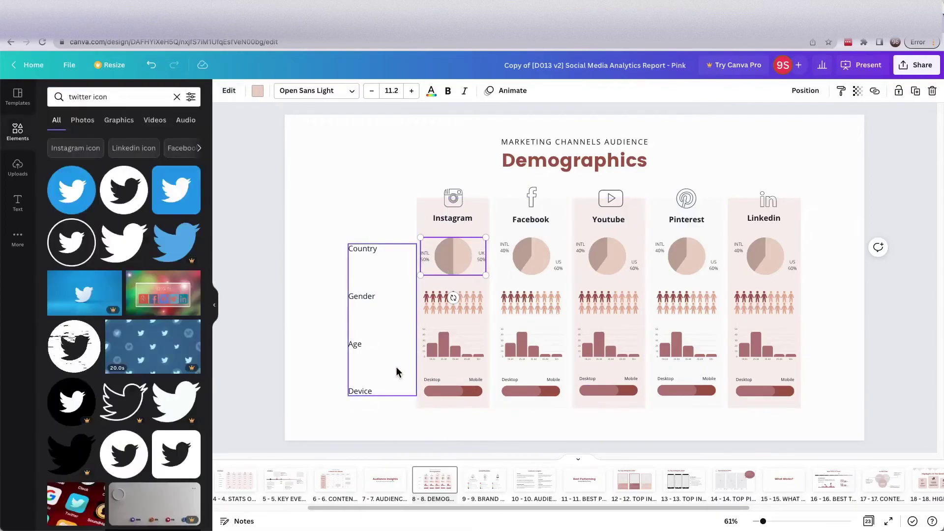
left_click(462, 268)
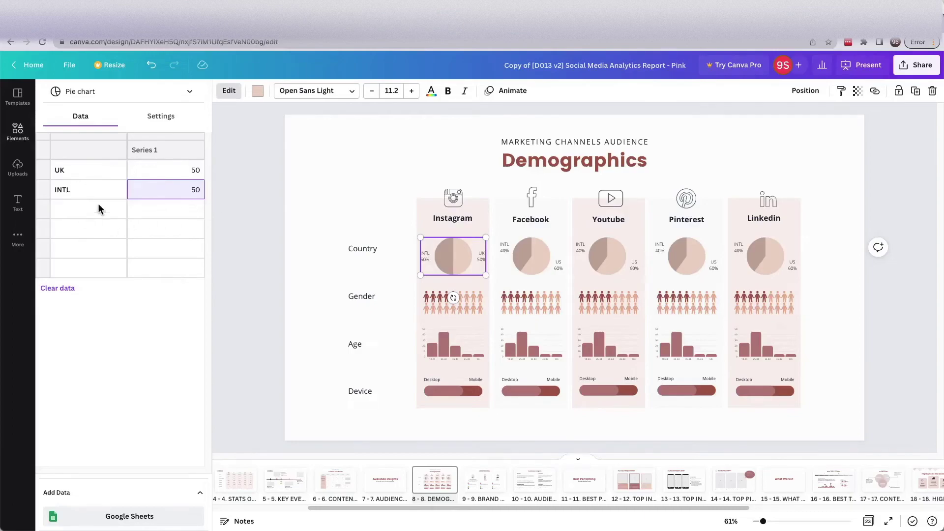
left_click(167, 117)
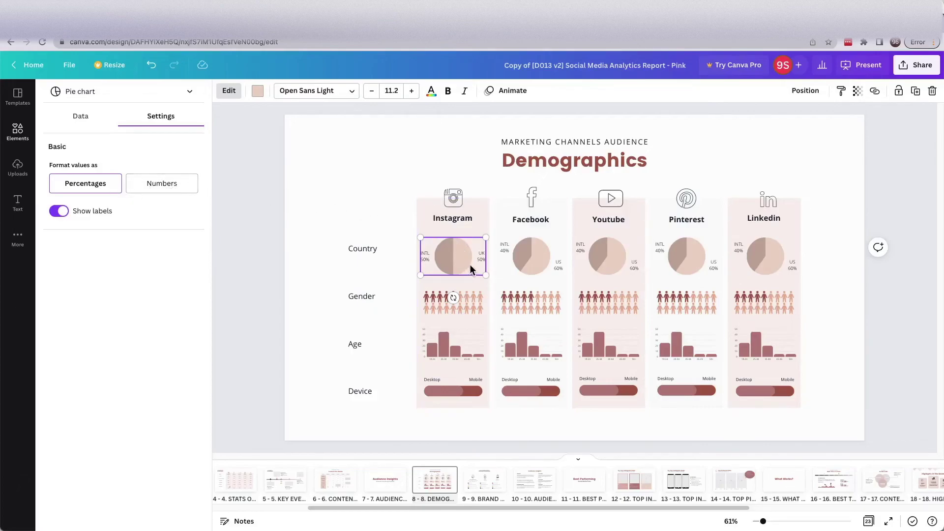
Turn off the Instagram pie chart's labels, keeping its values as percentages
left_click(158, 191)
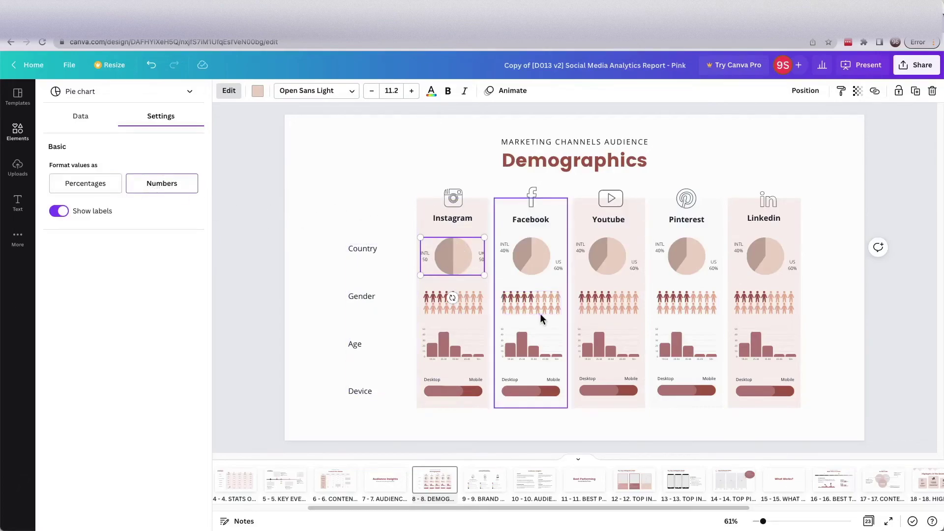
left_click(94, 182)
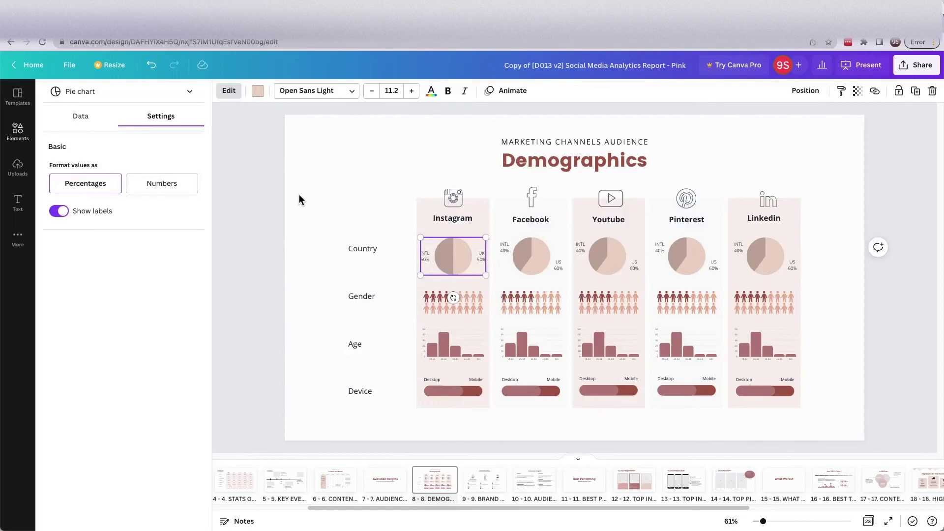
left_click(60, 211)
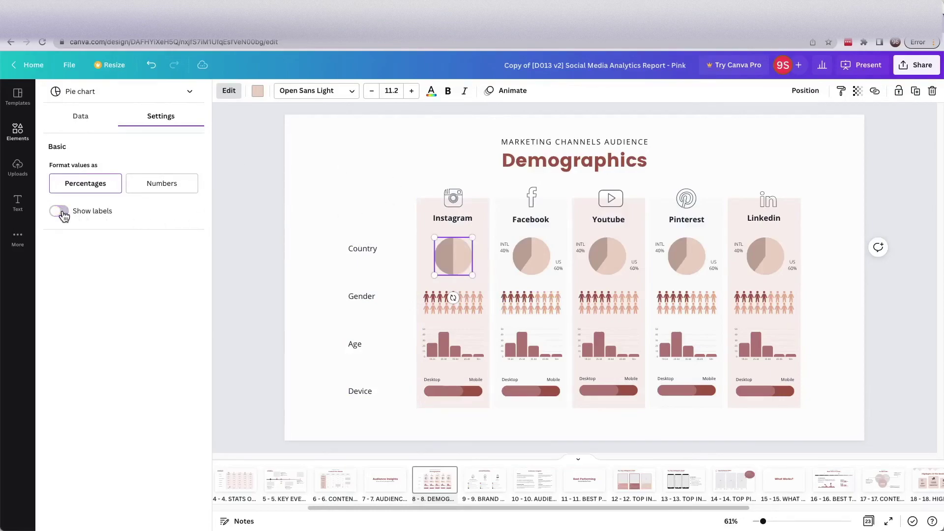
left_click(484, 305)
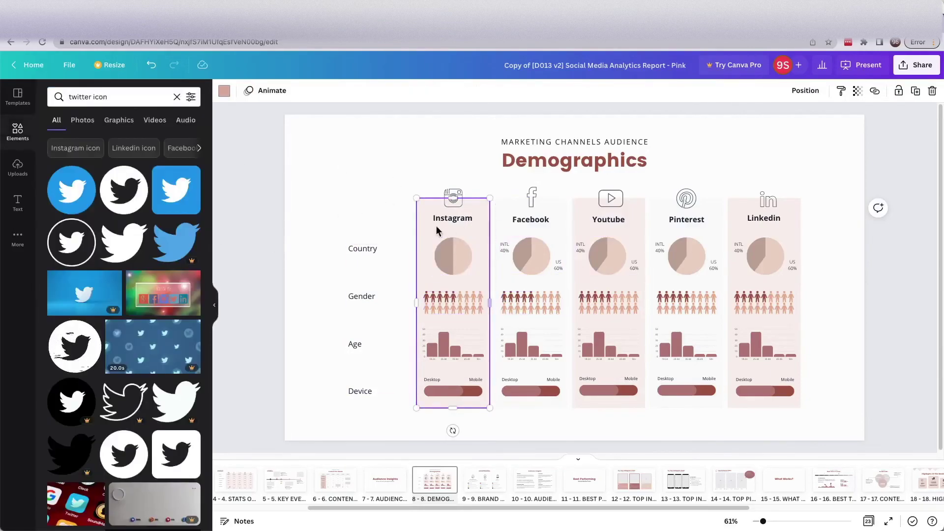
left_click(454, 262)
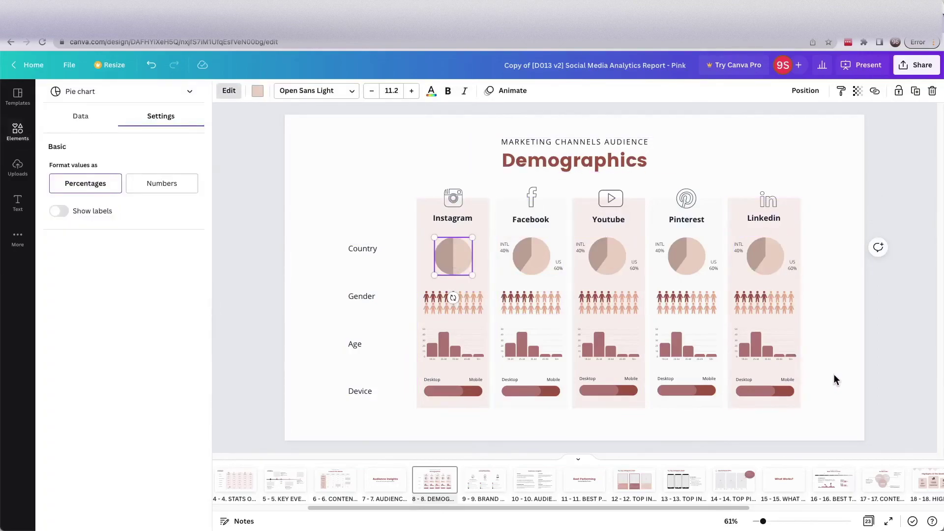
key("Escape")
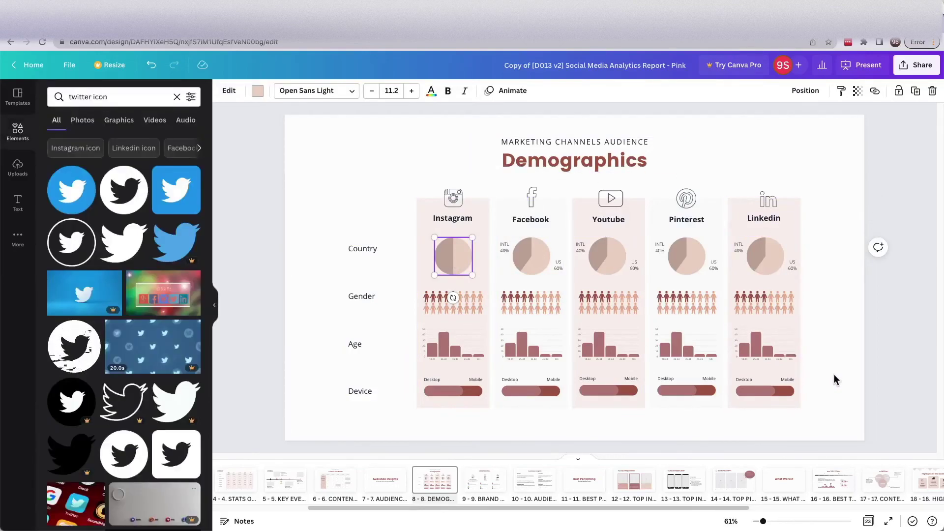